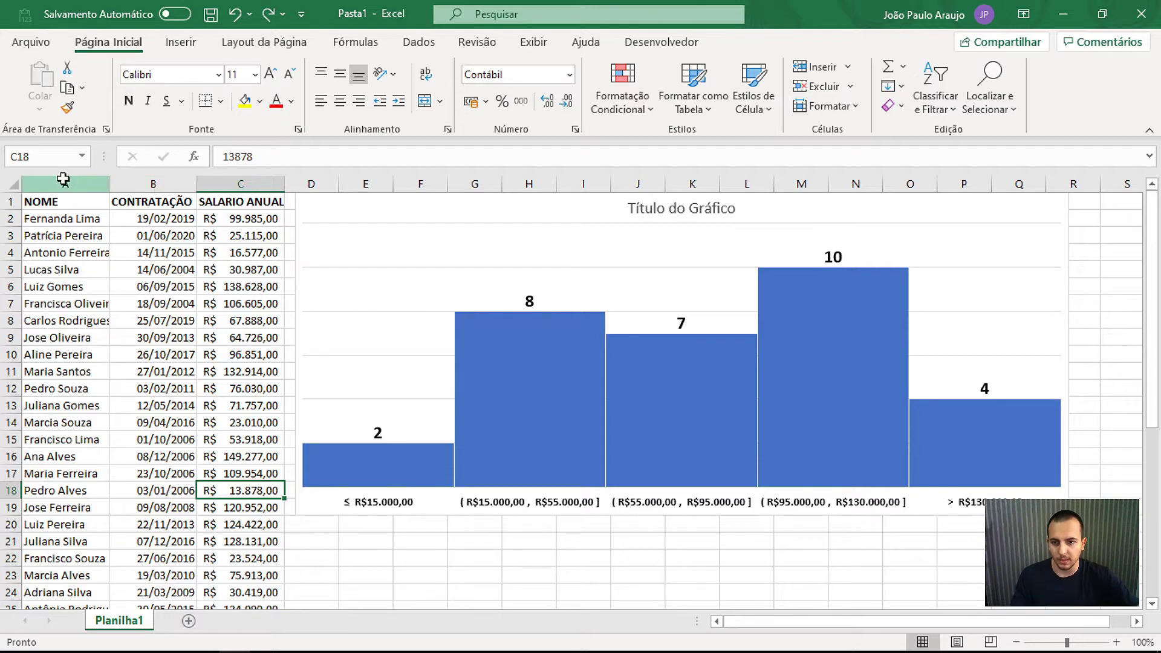
# Step: Look over the name, hire date and salary columns, then remove the finished histogram
pyautogui.moveTo(63, 179); pyautogui.dragTo(240, 184)
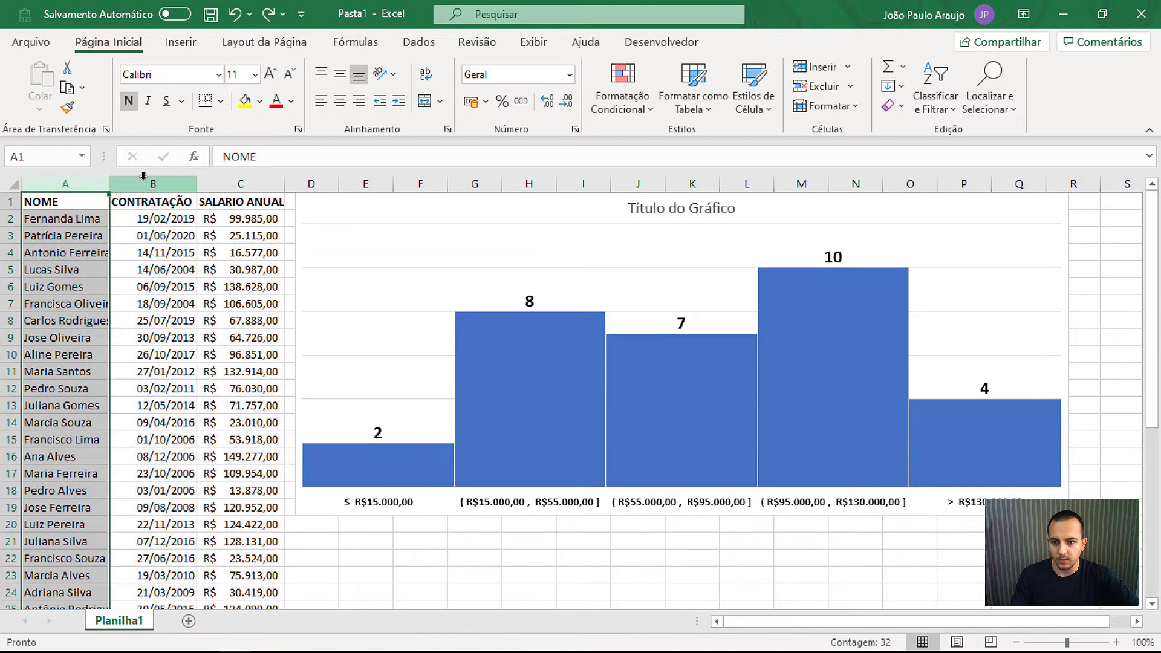
pyautogui.click(153, 184)
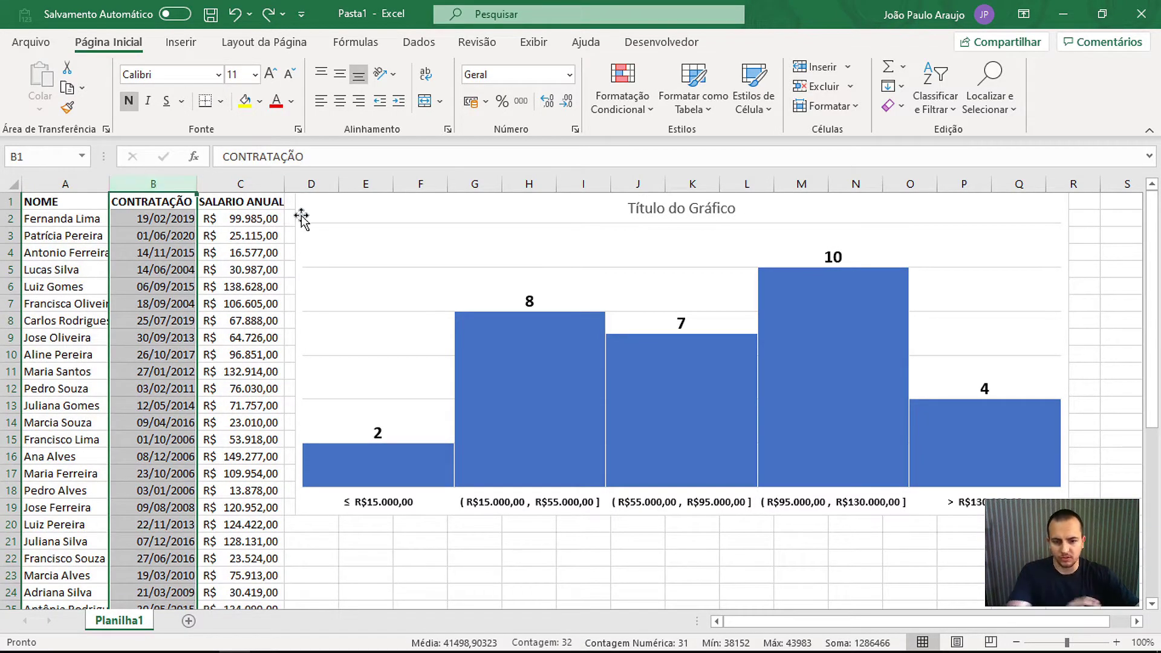
pyautogui.click(269, 180)
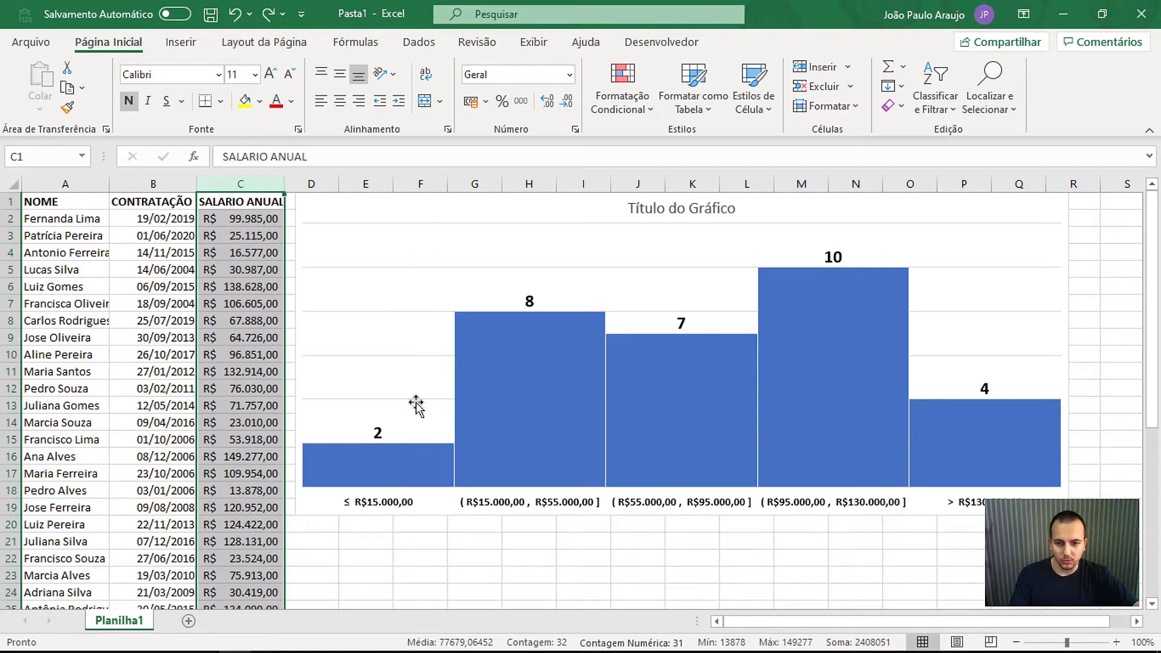
pyautogui.click(390, 526)
pyautogui.click(396, 544)
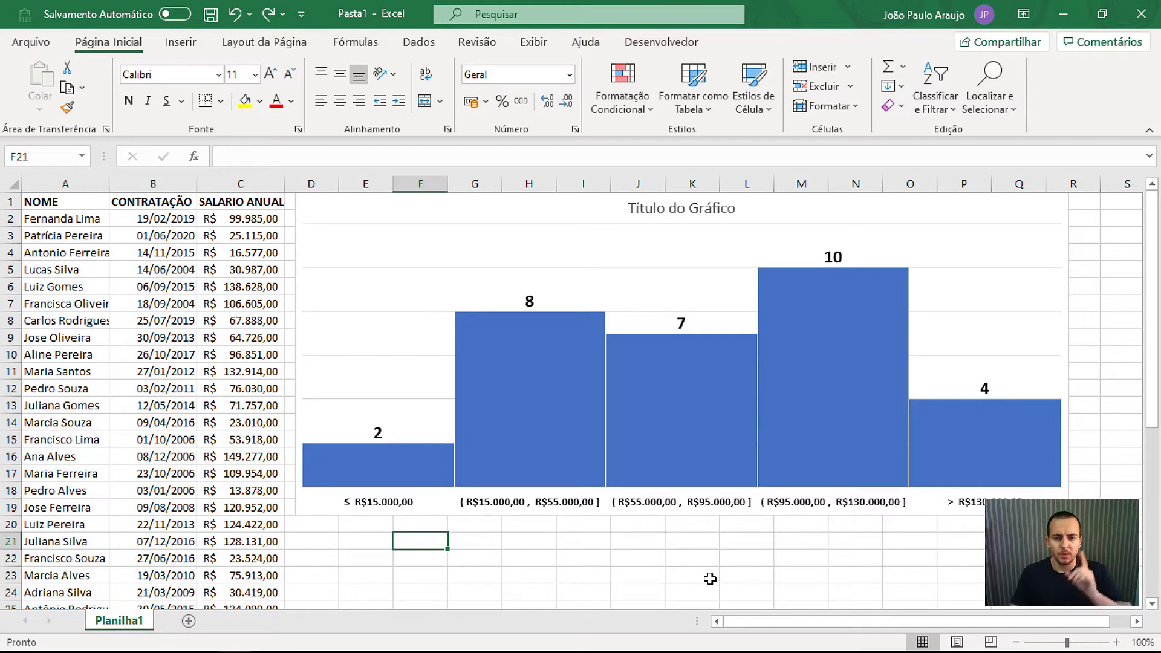
pyautogui.hotkey('ctrl', 'y')
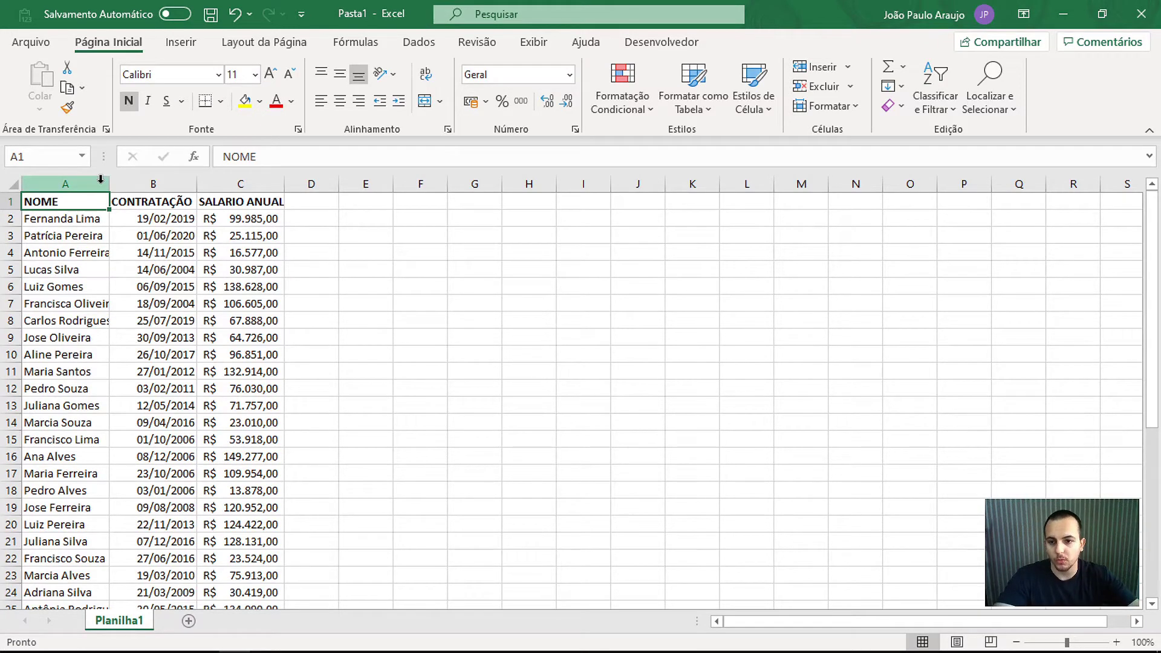
# Step: Check the hire date and salary columns down to the last employee in row 32
pyautogui.moveTo(101, 179); pyautogui.dragTo(157, 178)
pyautogui.click(157, 177)
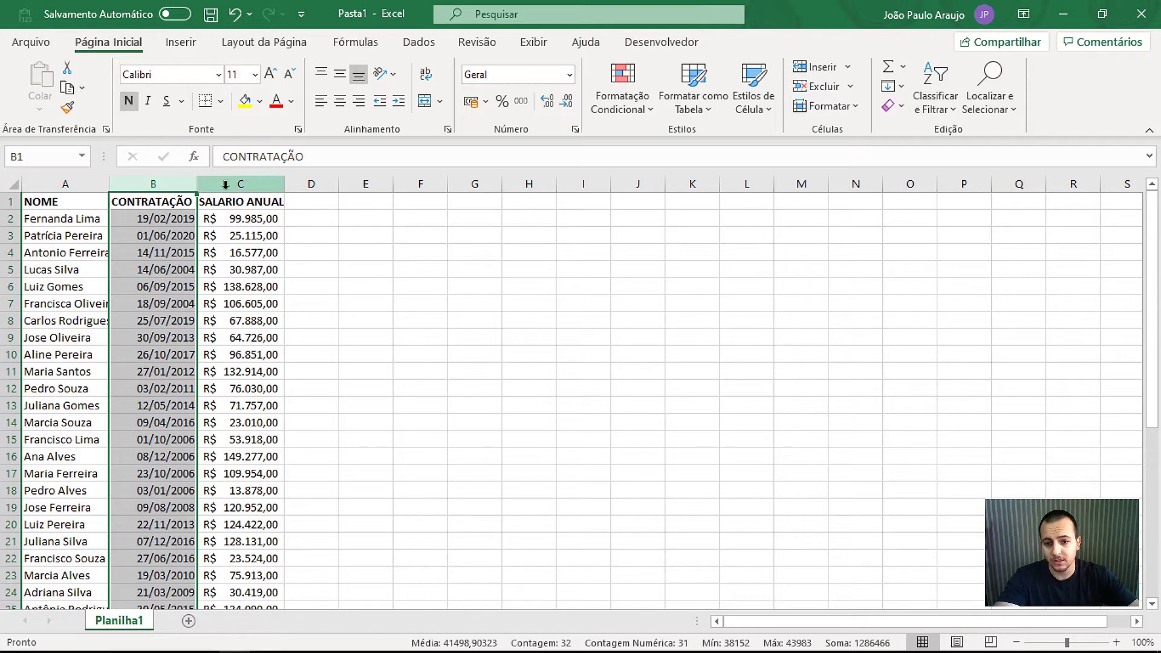
pyautogui.click(273, 178)
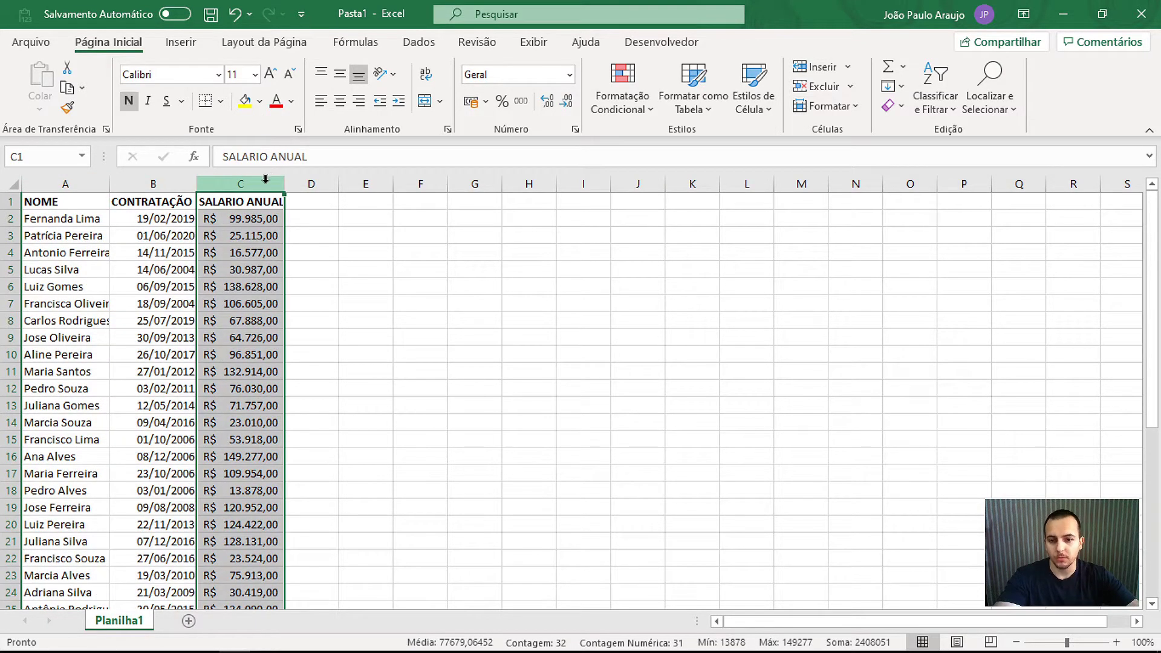
pyautogui.scroll(-3, 181, 254)
pyautogui.scroll(-1, 121, 321)
pyautogui.click(11, 525)
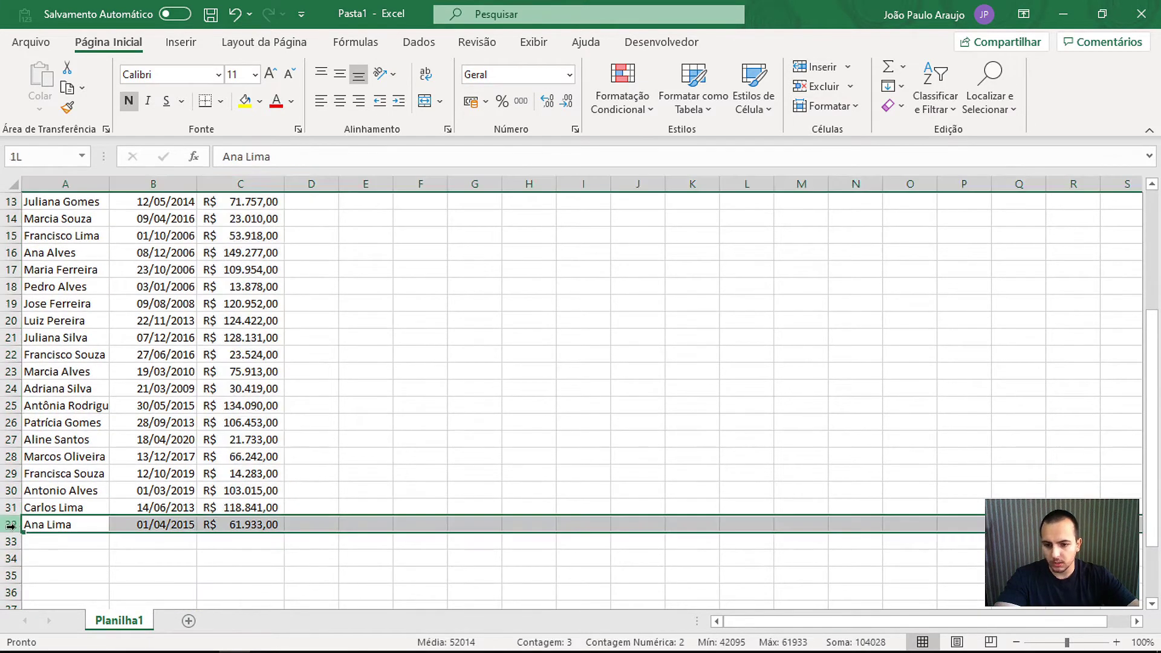
pyautogui.scroll(4, 112, 455)
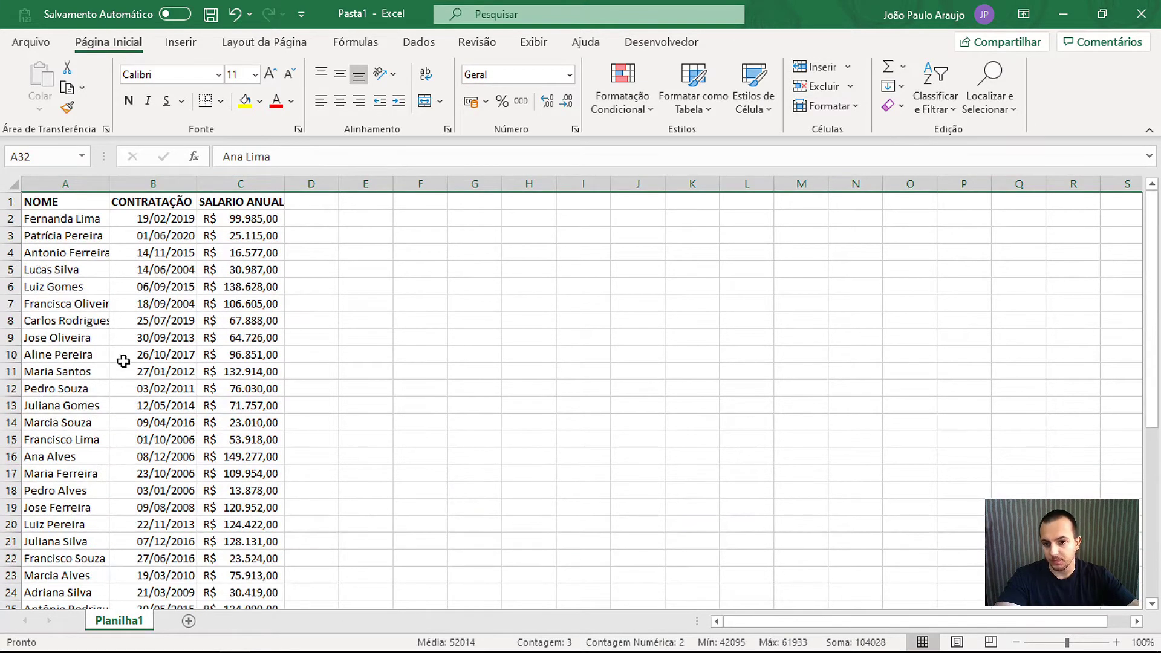
# Step: Select the whole employee table, A1:C32
pyautogui.click(67, 201)
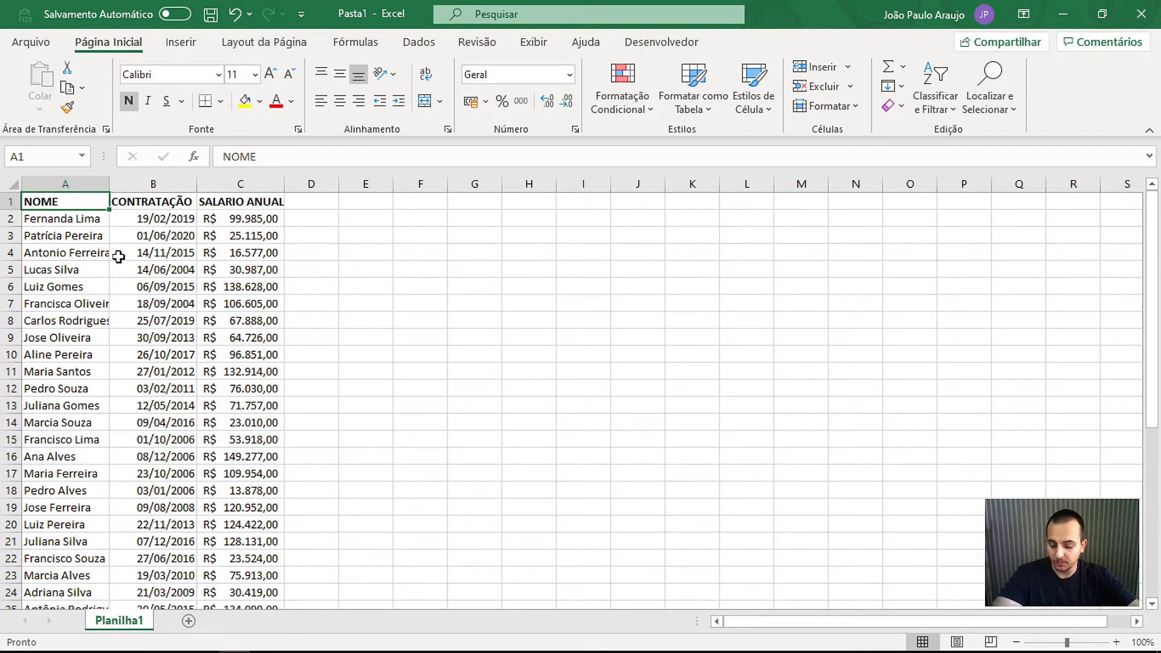
pyautogui.scroll(-4, 180, 317)
pyautogui.scroll(-1, 180, 321)
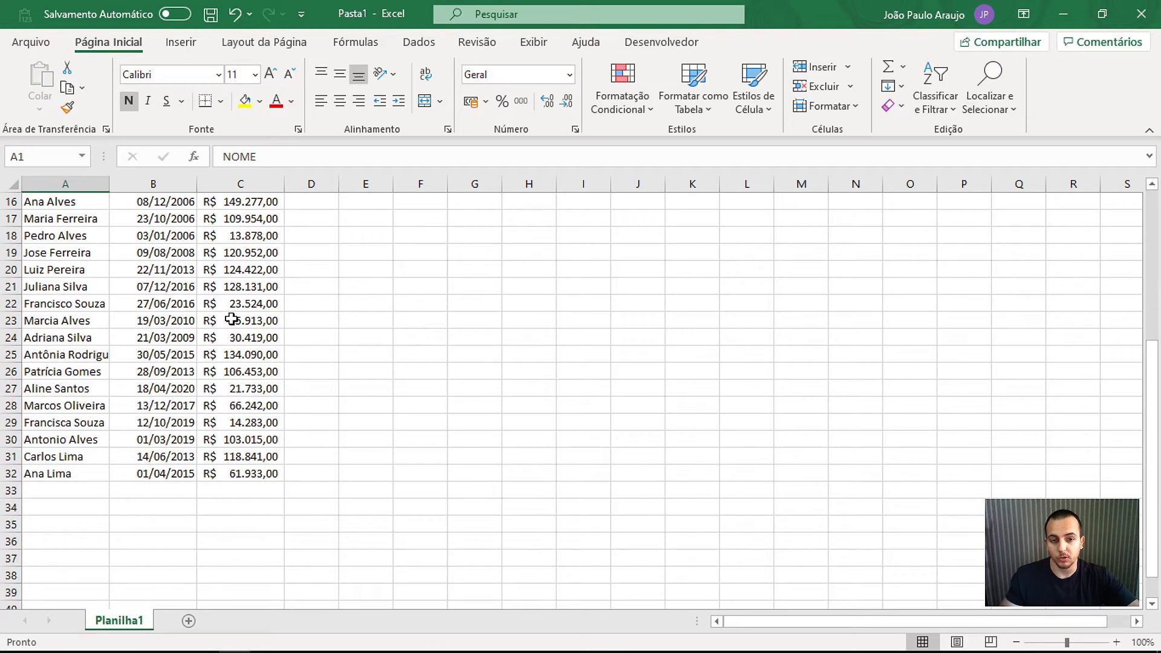
pyautogui.keyDown('shift'); pyautogui.click(266, 472); pyautogui.keyUp('shift')
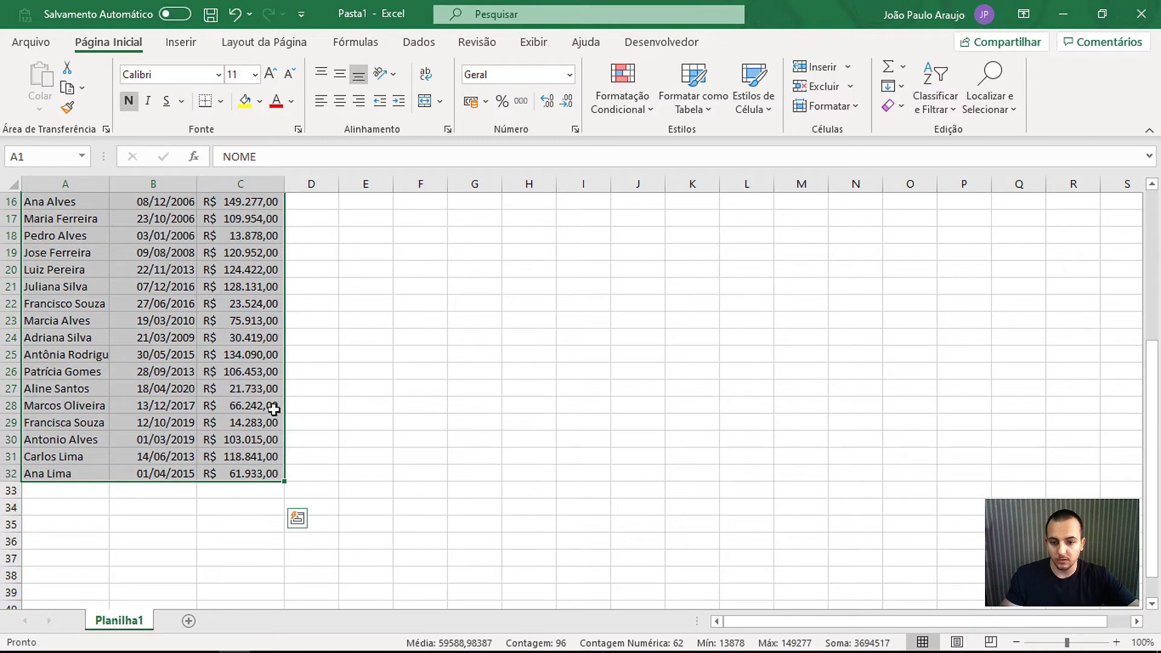
pyautogui.scroll(2, 208, 439)
pyautogui.scroll(3, 184, 394)
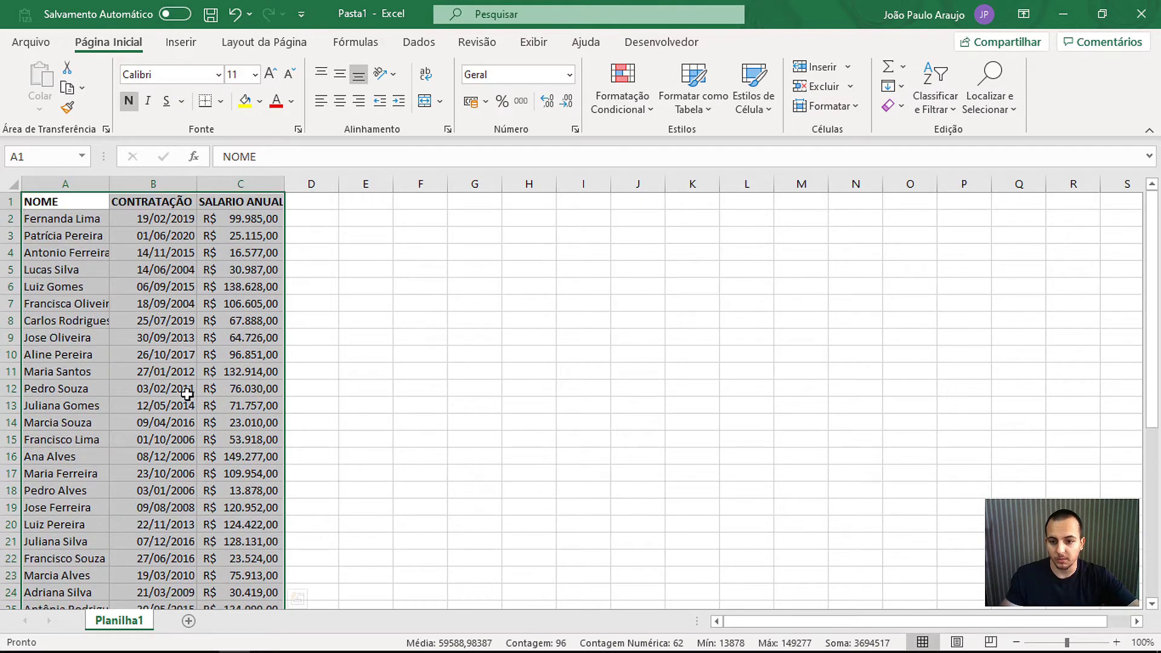
# Step: Insert a Histograma statistical chart of the salaries and move it up beside the table
pyautogui.click(181, 42)
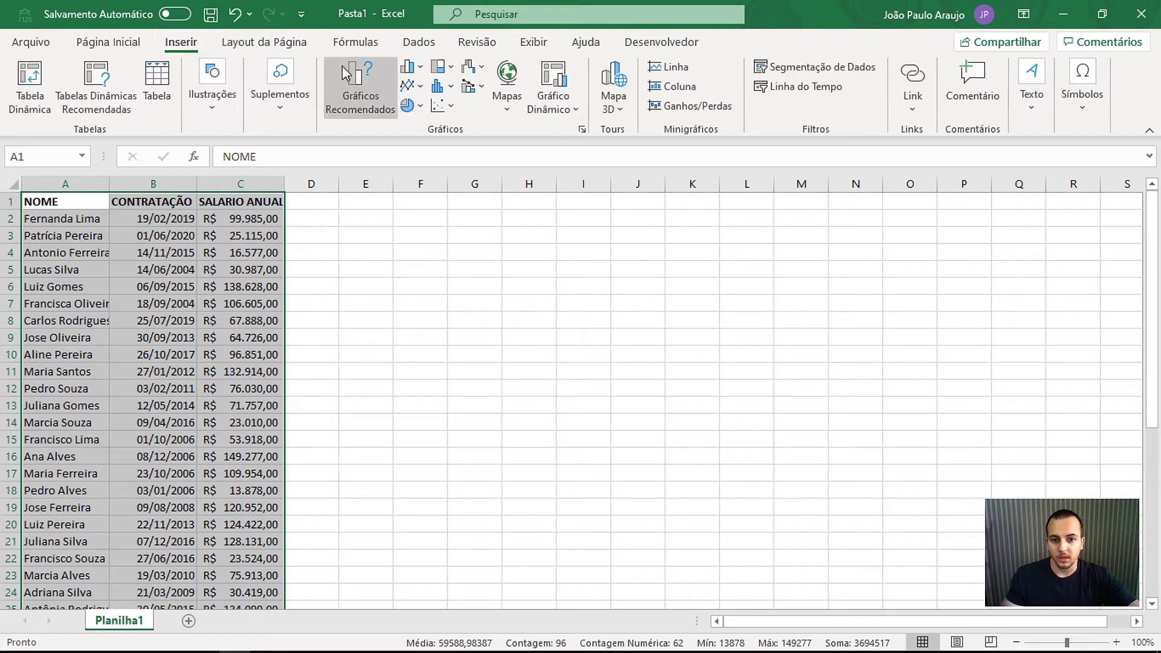
pyautogui.click(451, 91)
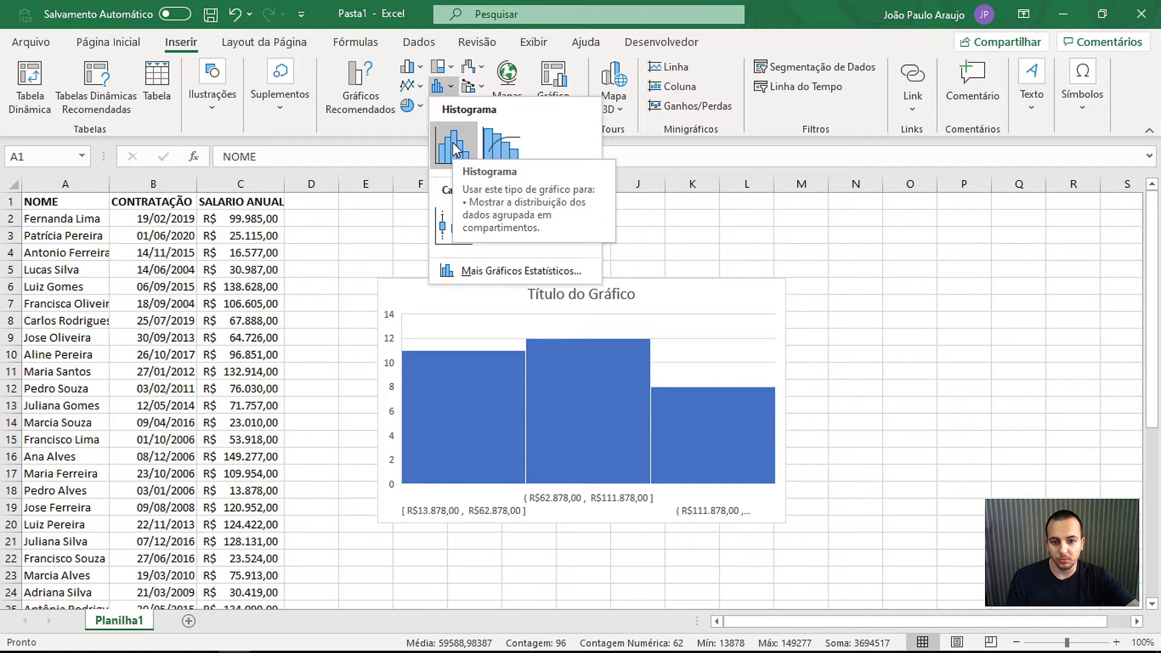
pyautogui.click(455, 148)
pyautogui.moveTo(466, 298); pyautogui.dragTo(379, 202)
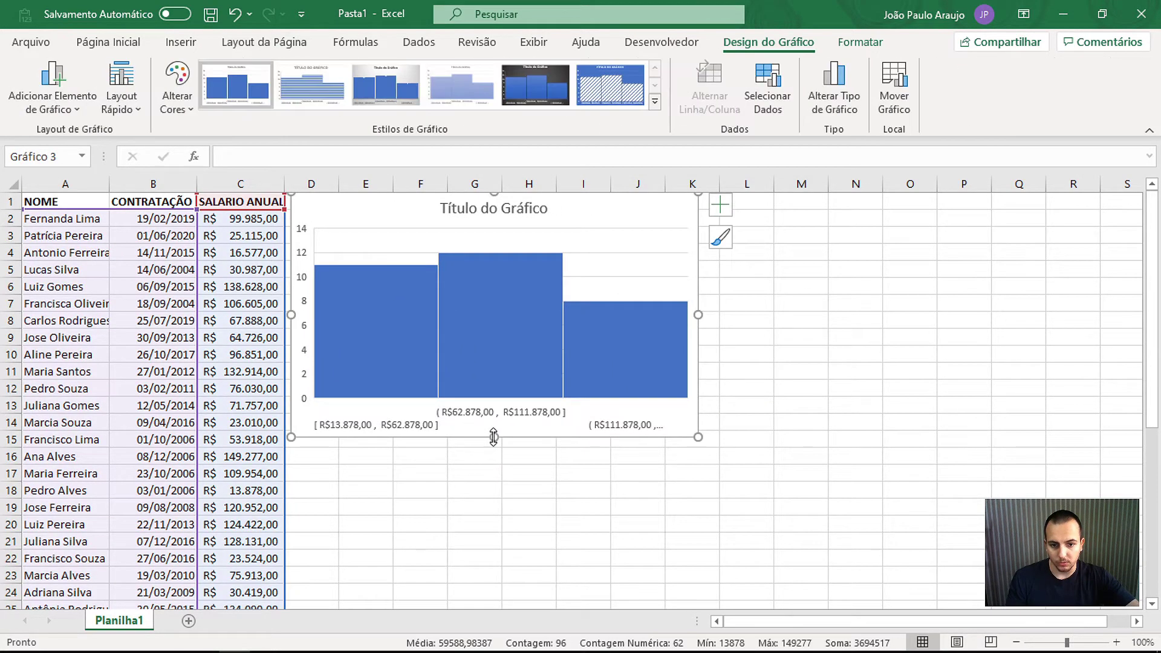
# Step: Stretch the histogram taller and wider, then reposition it over columns A through M
pyautogui.moveTo(494, 436); pyautogui.dragTo(494, 515)
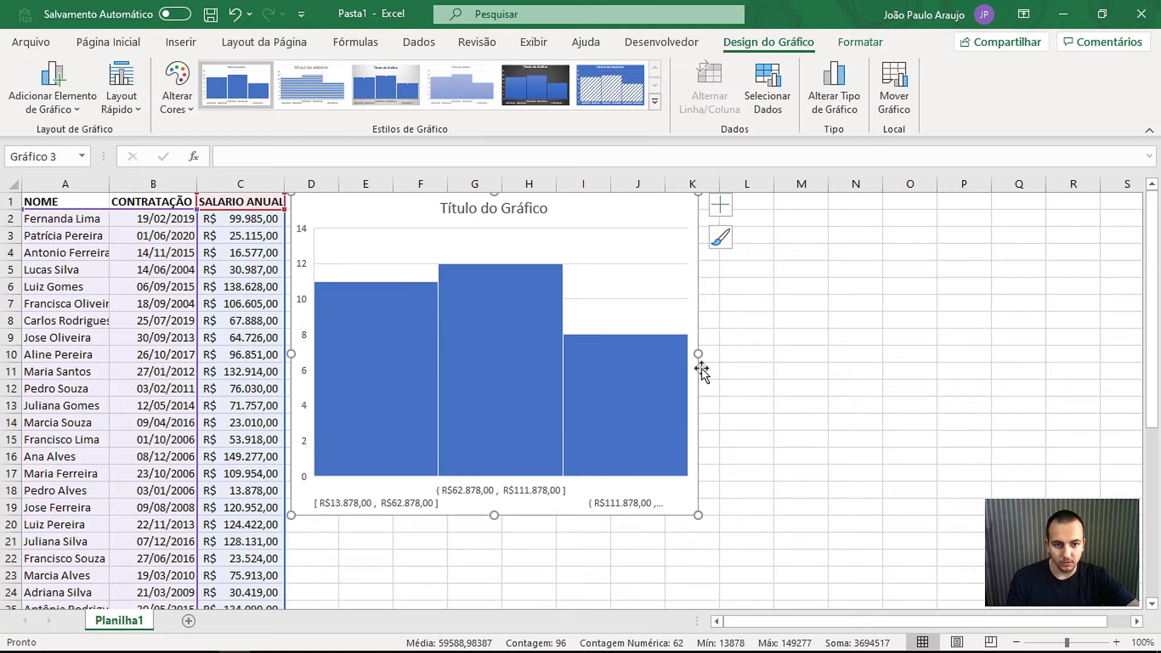
pyautogui.moveTo(703, 352); pyautogui.dragTo(795, 353)
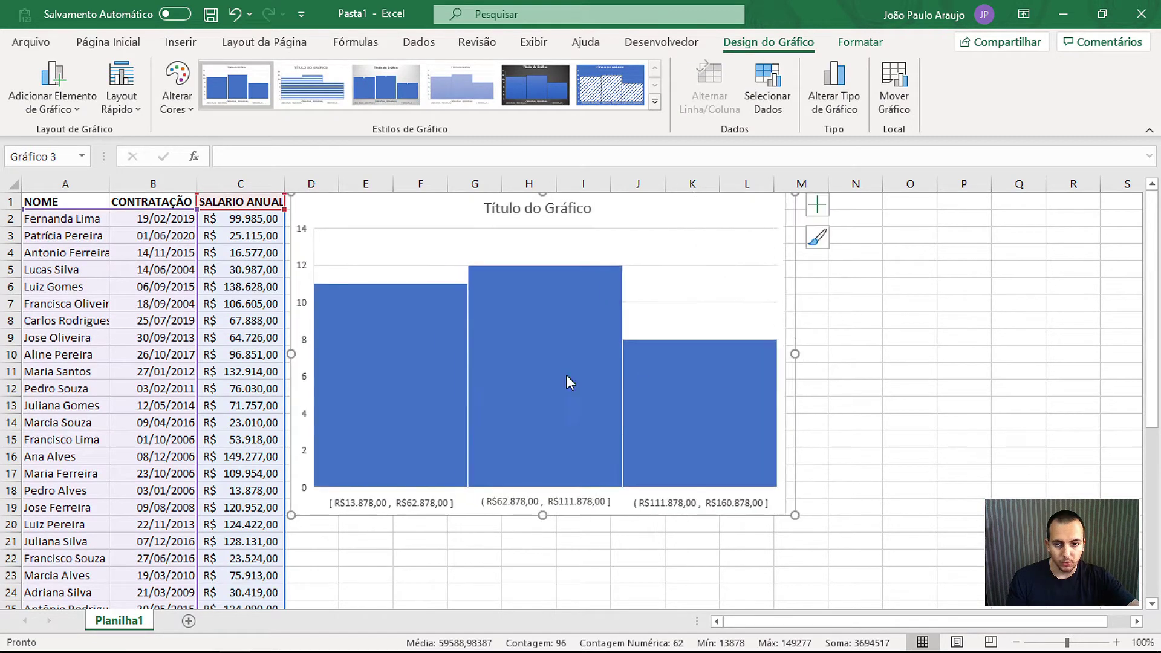
pyautogui.moveTo(291, 354); pyautogui.dragTo(22, 354)
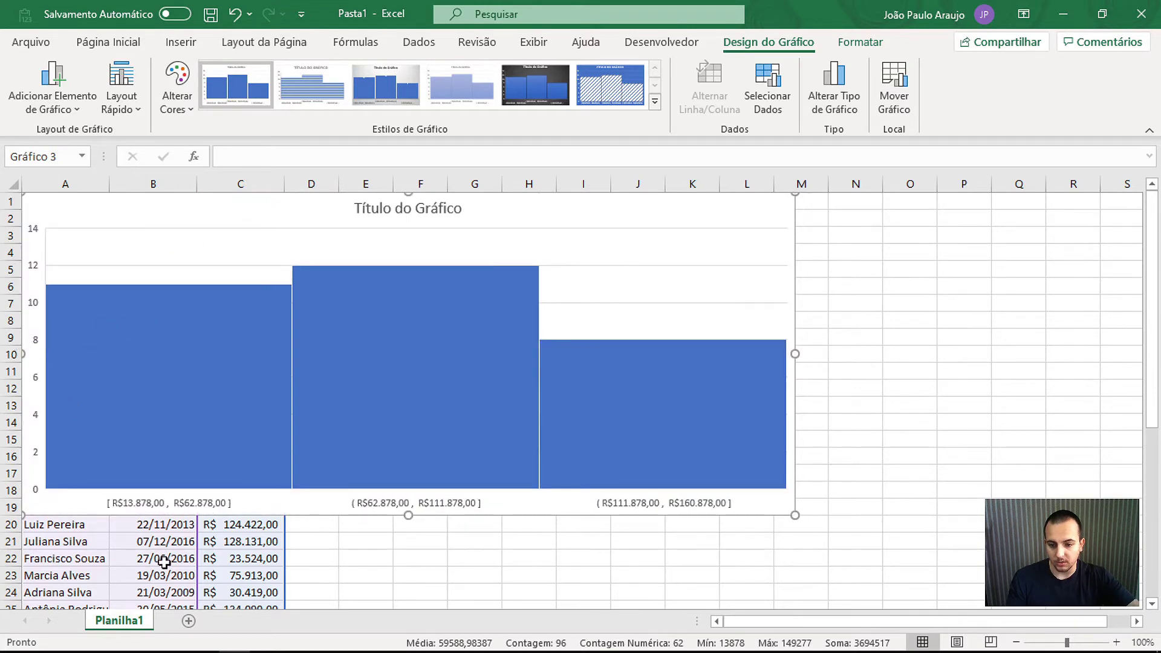
pyautogui.scroll(-1, 163, 556)
pyautogui.scroll(1, 168, 560)
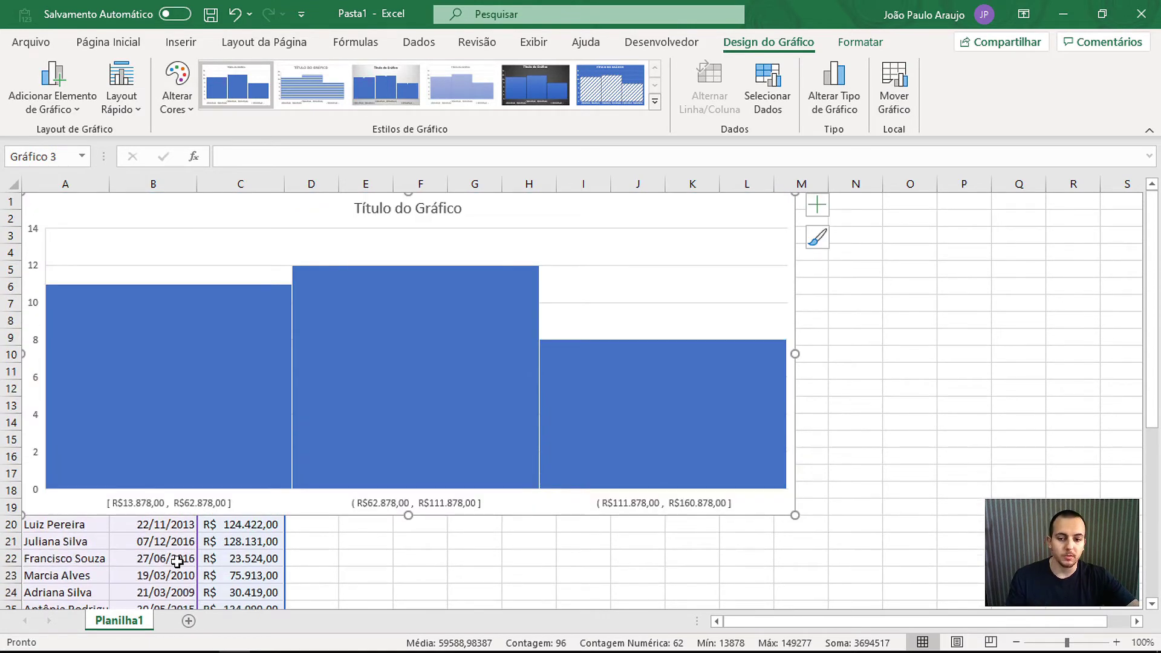
pyautogui.moveTo(218, 246)
pyautogui.mouseDown()
pyautogui.moveTo(80, 191)
pyautogui.moveTo(33, 191)
pyautogui.mouseUp()
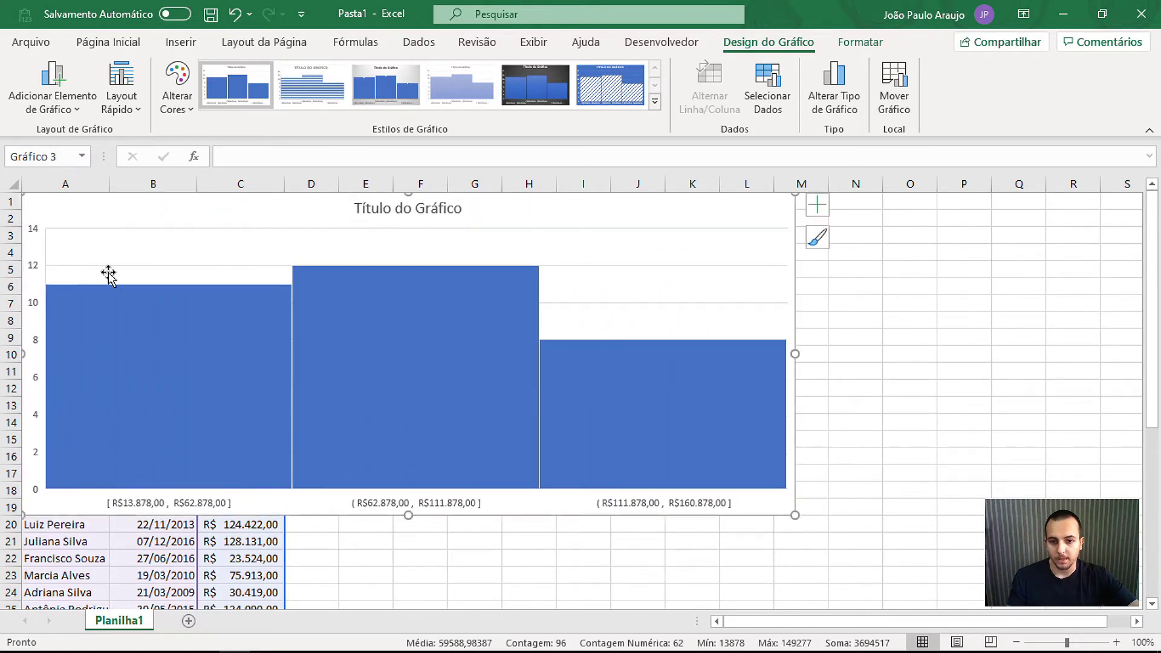
pyautogui.click(403, 553)
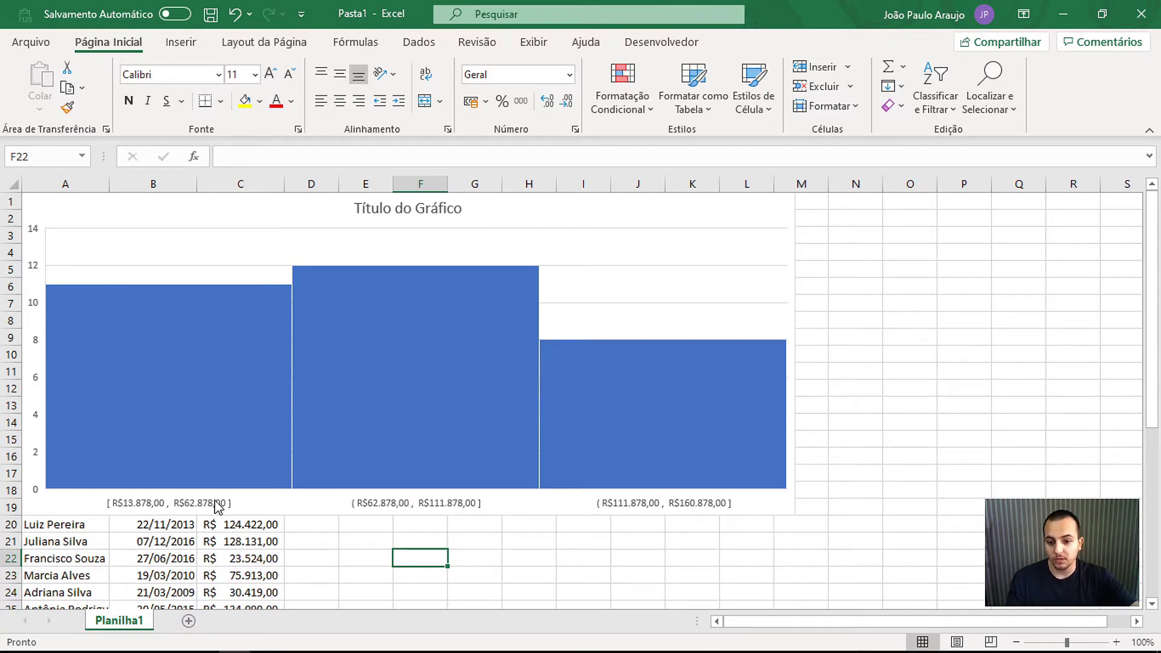
# Step: Make the horizontal axis bin labels bold at font size 10
pyautogui.click(183, 505)
pyautogui.click(108, 41)
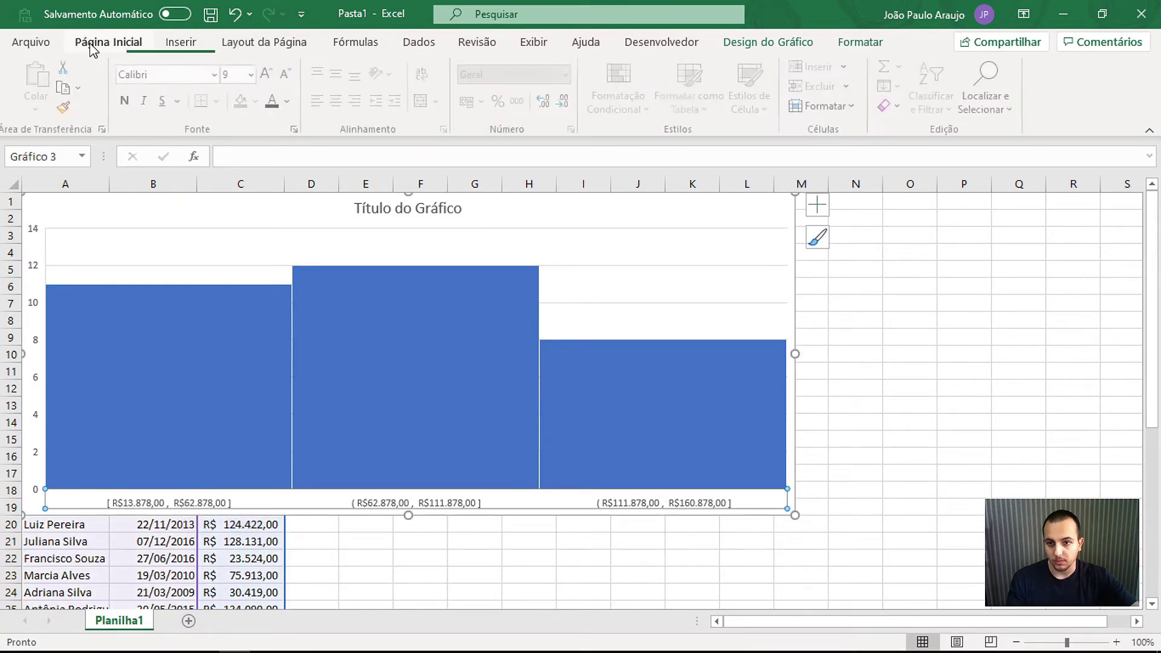
pyautogui.click(130, 101)
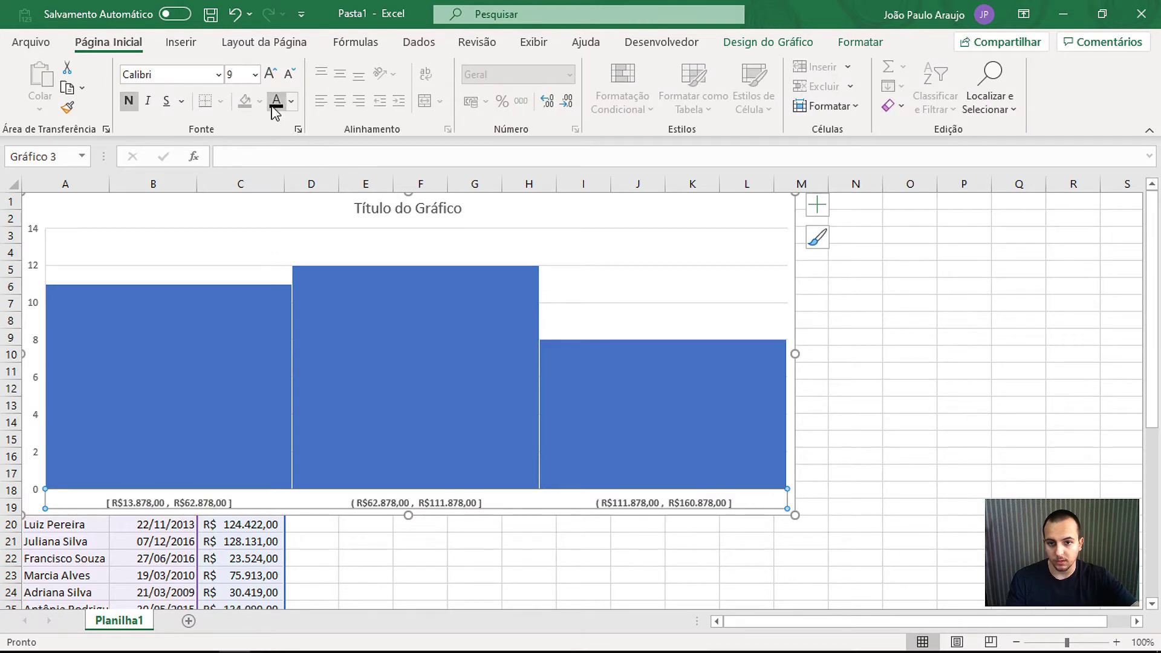
pyautogui.click(270, 73)
pyautogui.click(270, 73)
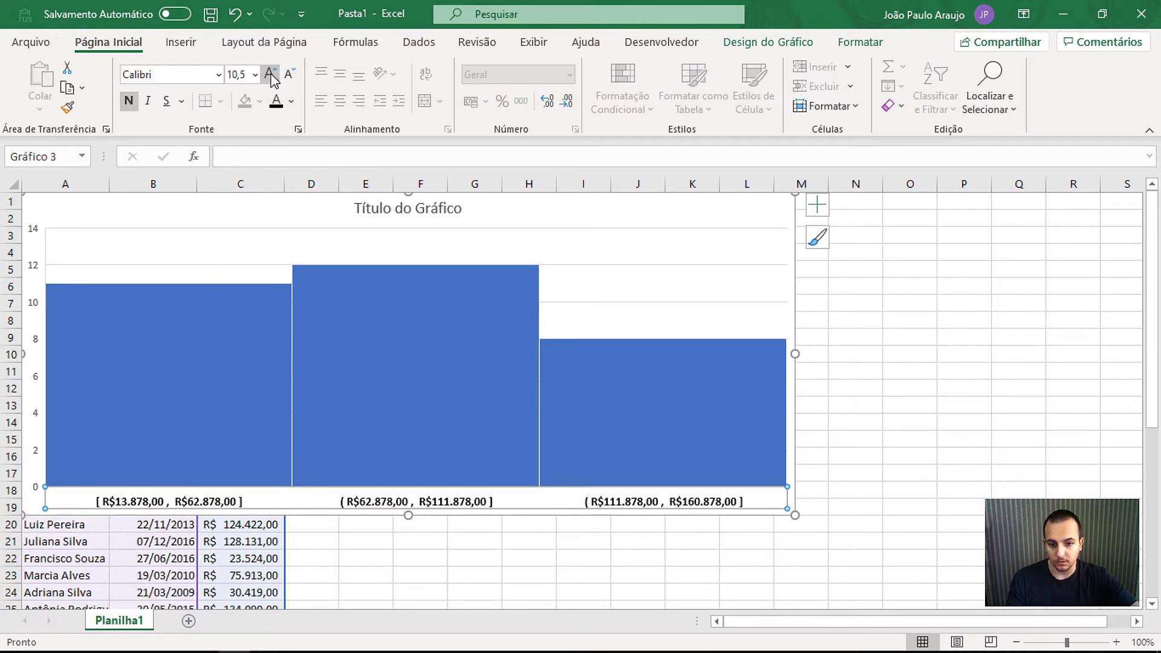
pyautogui.click(289, 73)
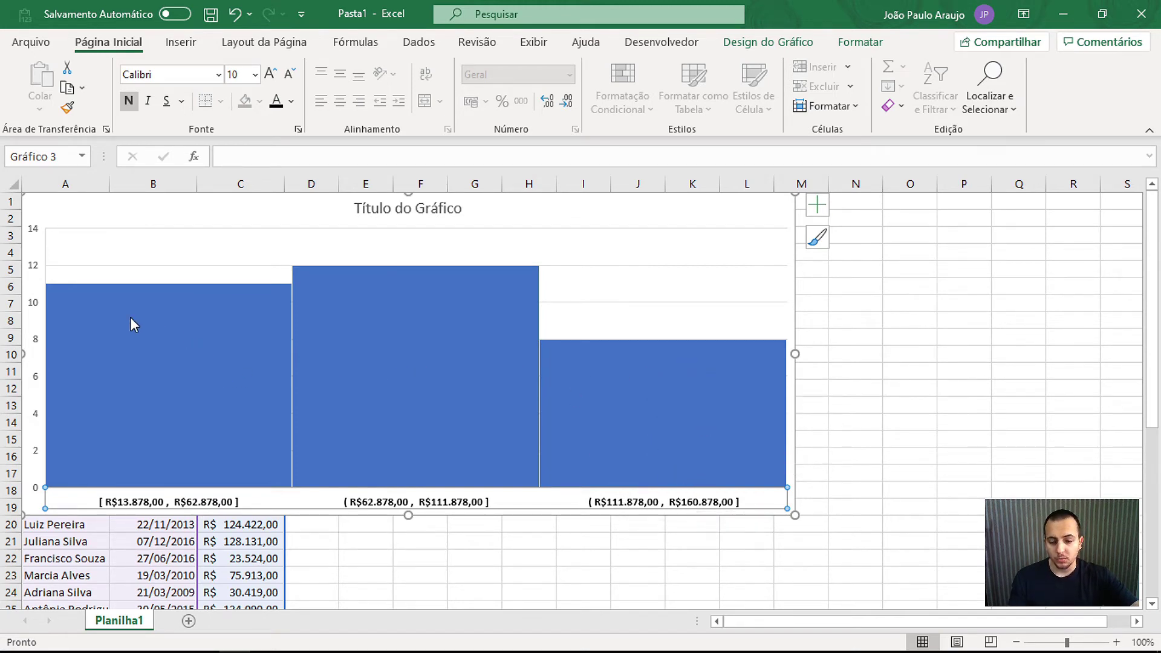
pyautogui.moveTo(36, 279)
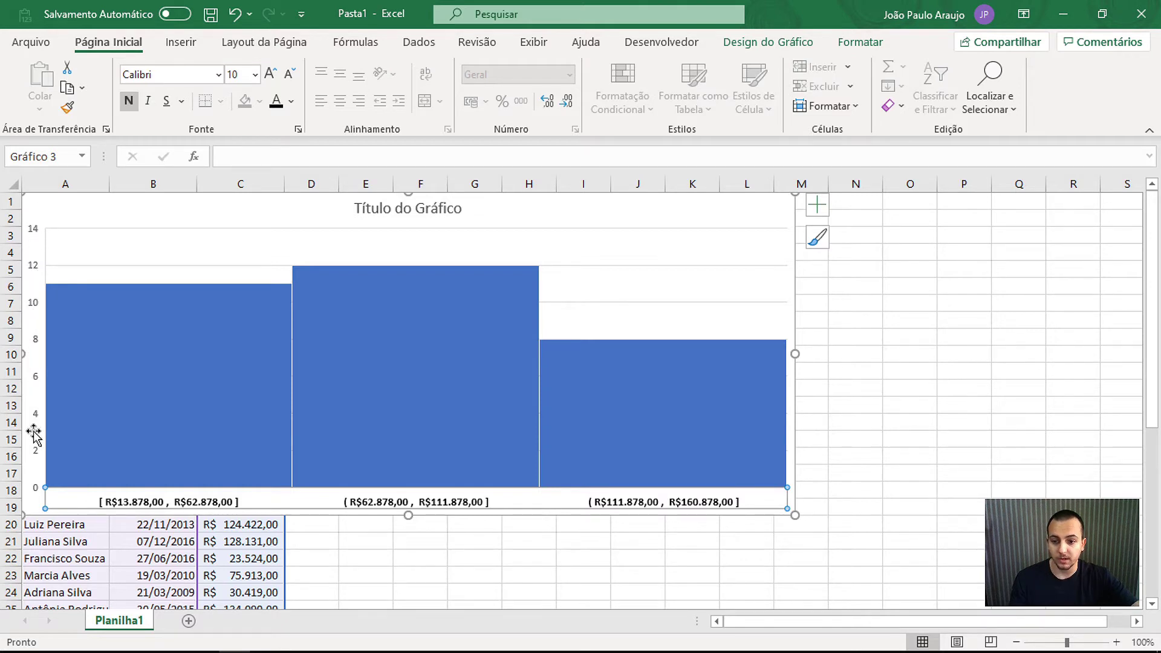
# Step: Delete the vertical axis and add count data labels above the histogram bars
pyautogui.click(27, 266)
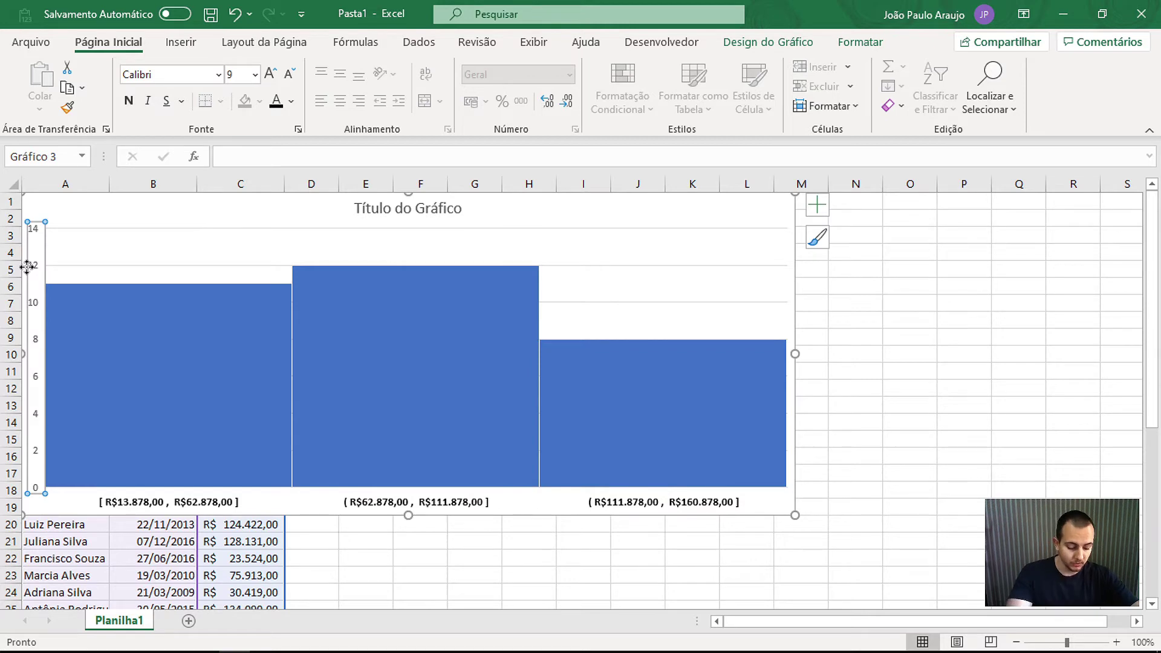
pyautogui.press('Delete')
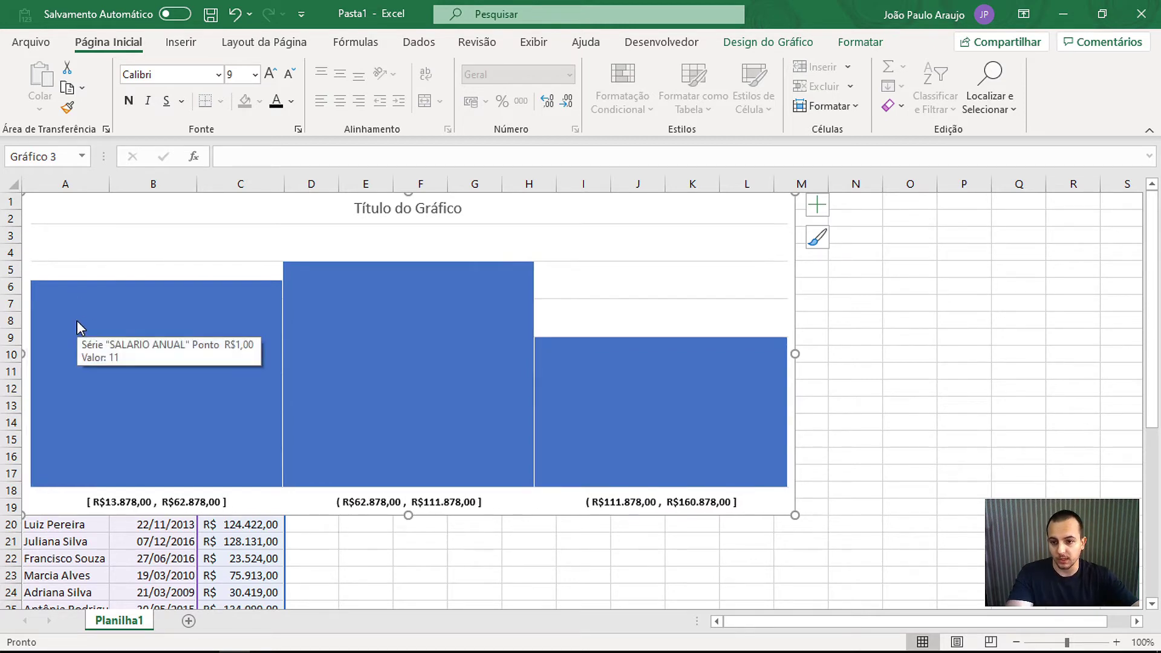
pyautogui.rightClick(141, 326)
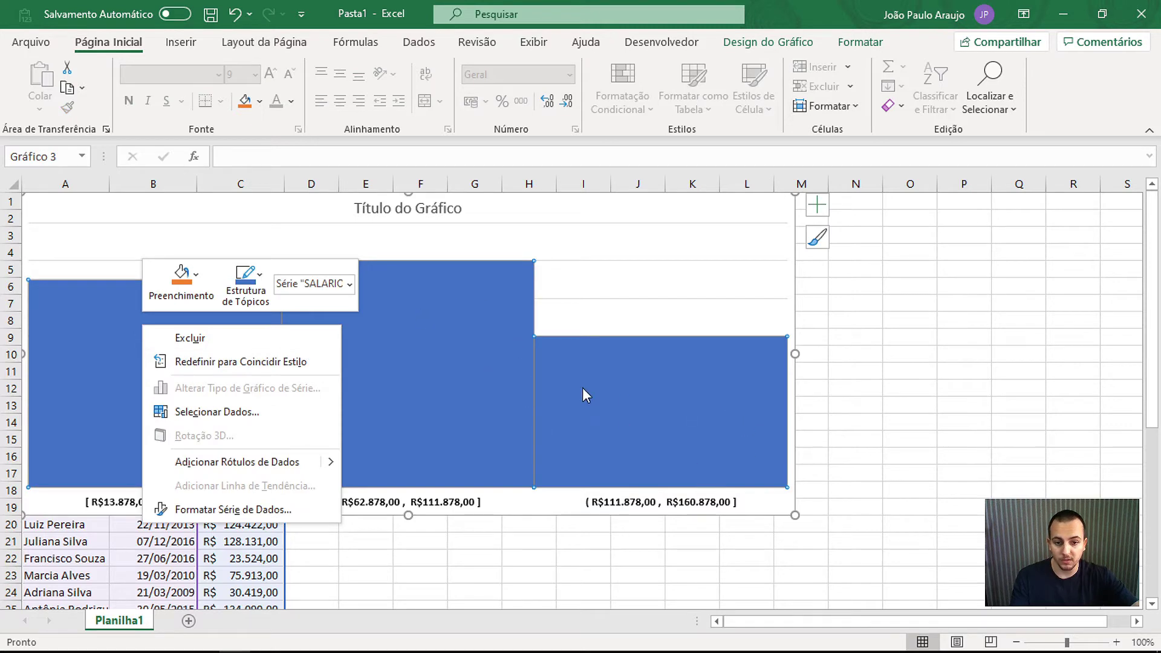
pyautogui.click(205, 463)
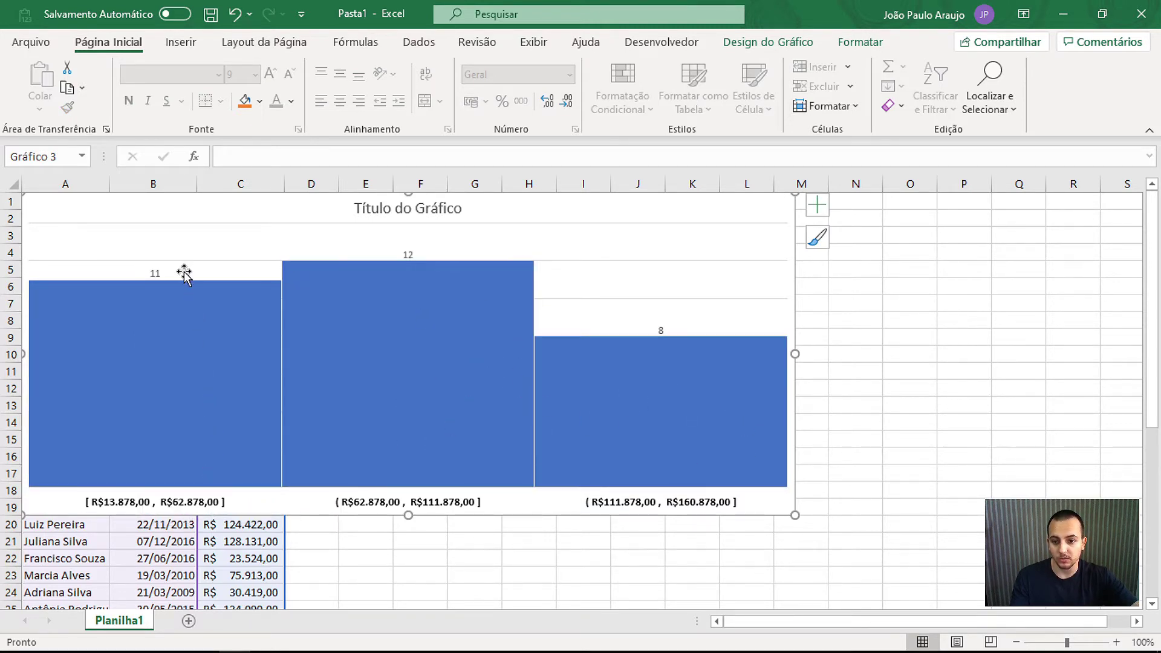
# Step: Bold the bar count labels 11, 12 and 8 and step up their font size
pyautogui.click(128, 101)
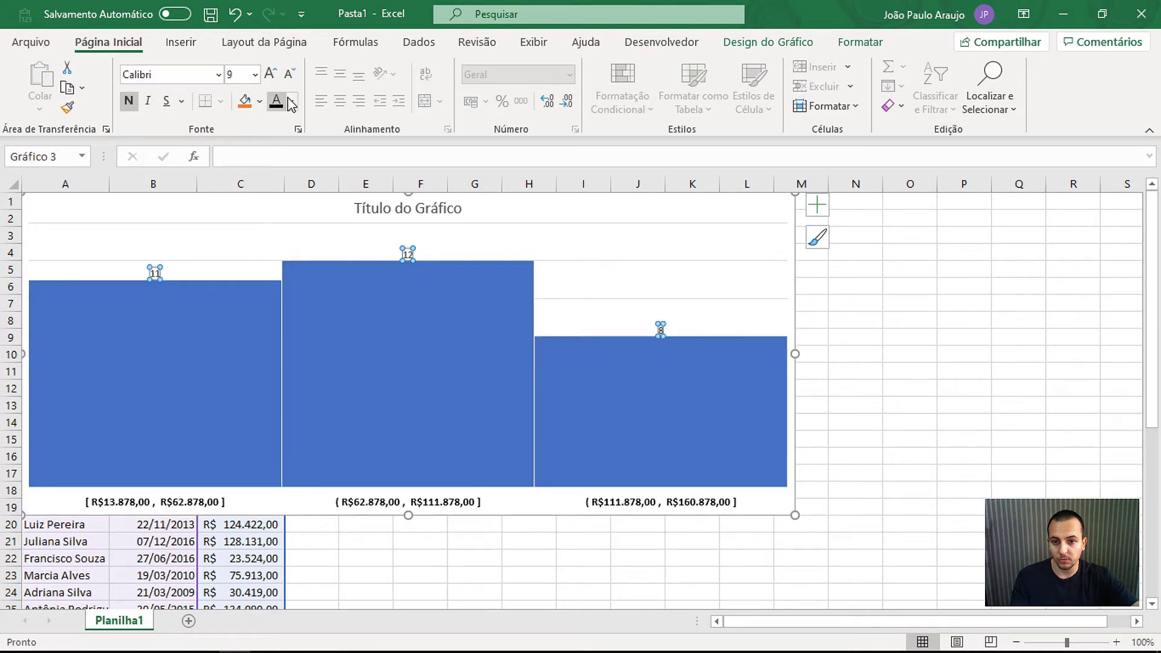
pyautogui.click(272, 79)
pyautogui.click(273, 78)
pyautogui.click(273, 78)
pyautogui.click(272, 79)
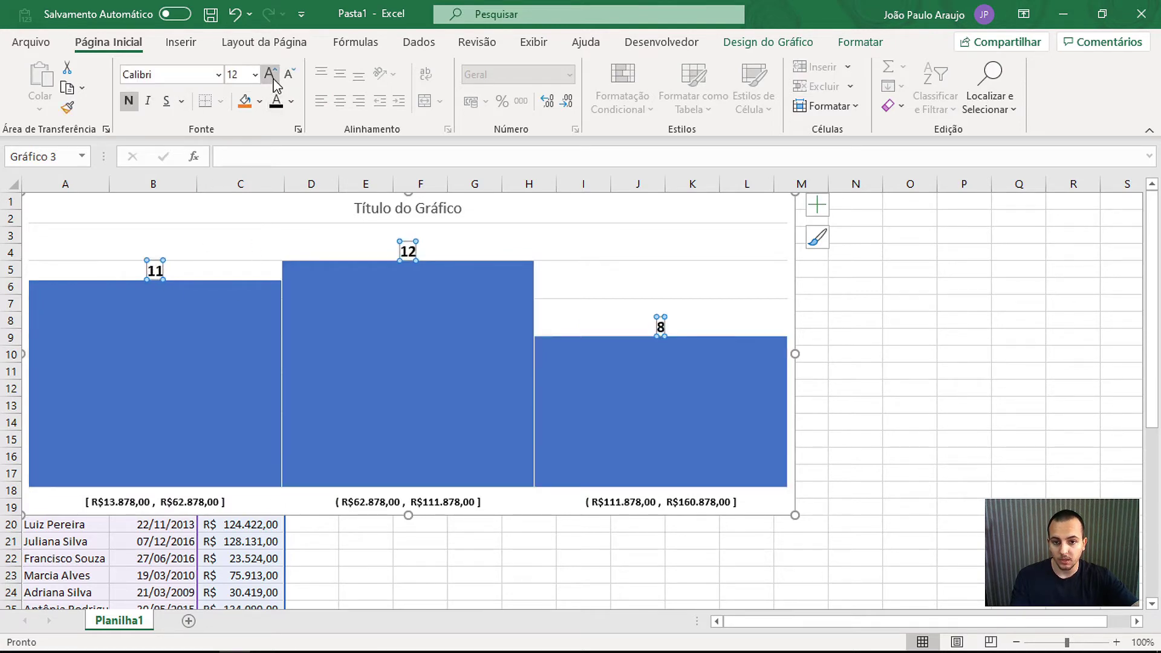
pyautogui.click(273, 79)
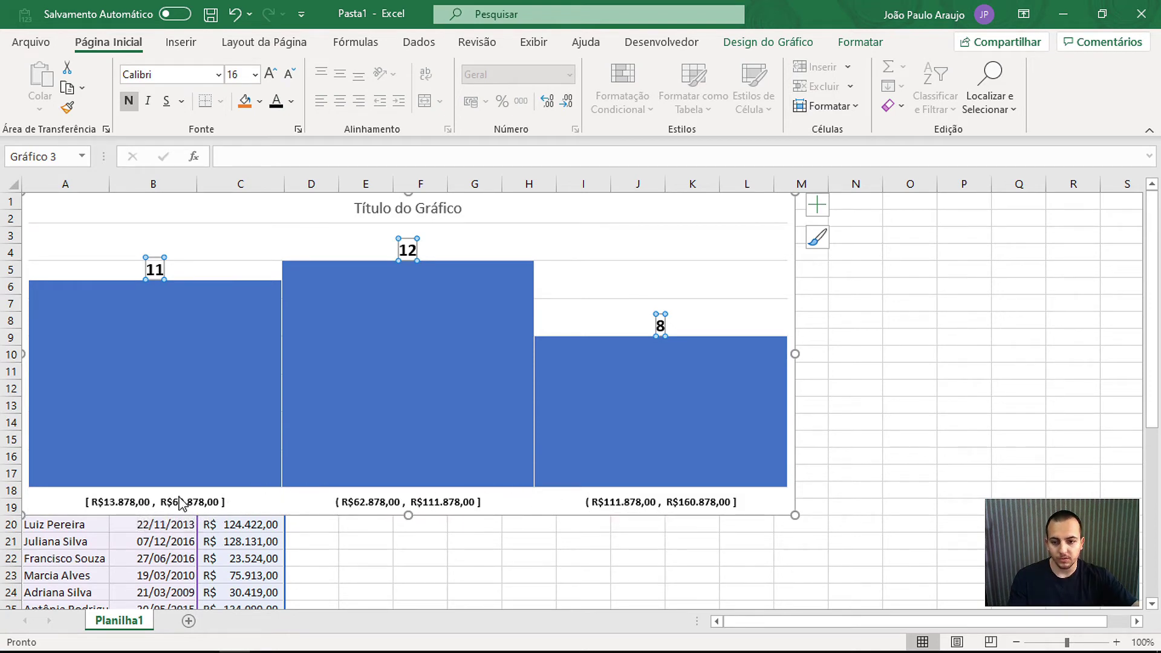
# Step: In the axis formatting options, try setting the number of bins to 4
pyautogui.doubleClick(356, 505)
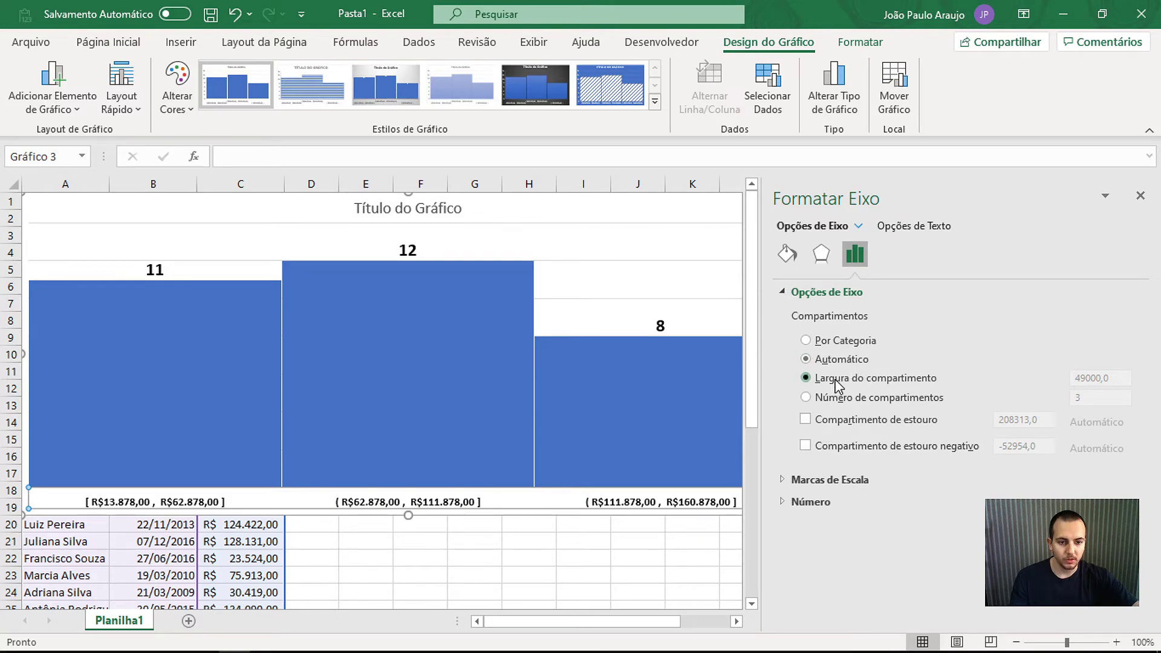
pyautogui.click(835, 383)
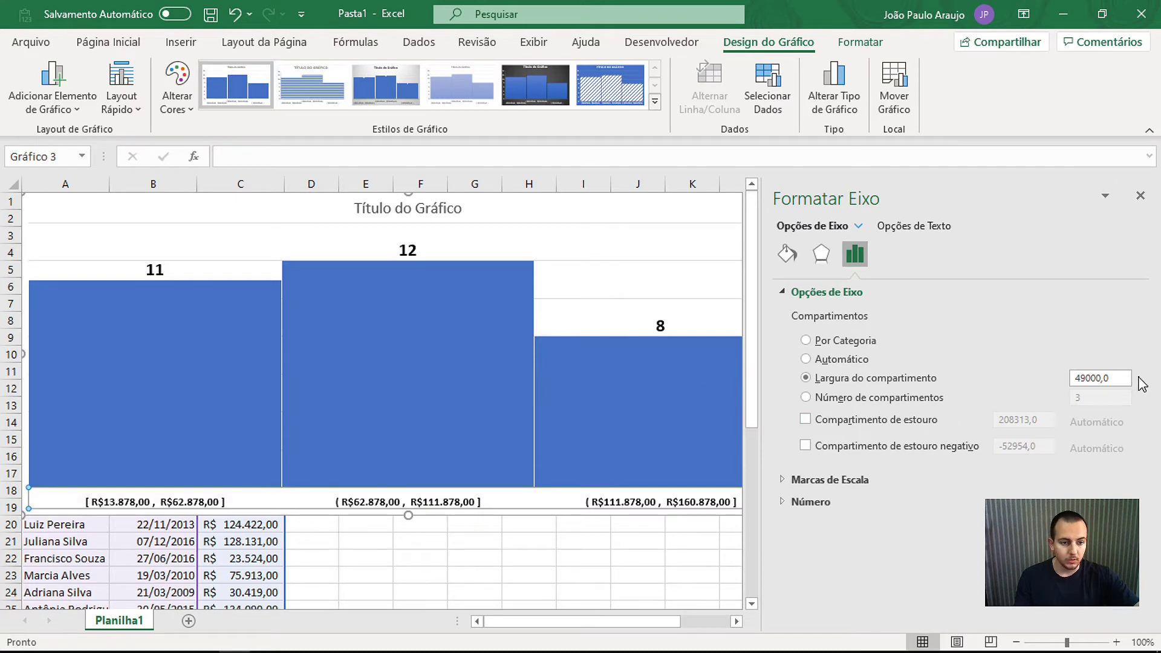
pyautogui.click(925, 397)
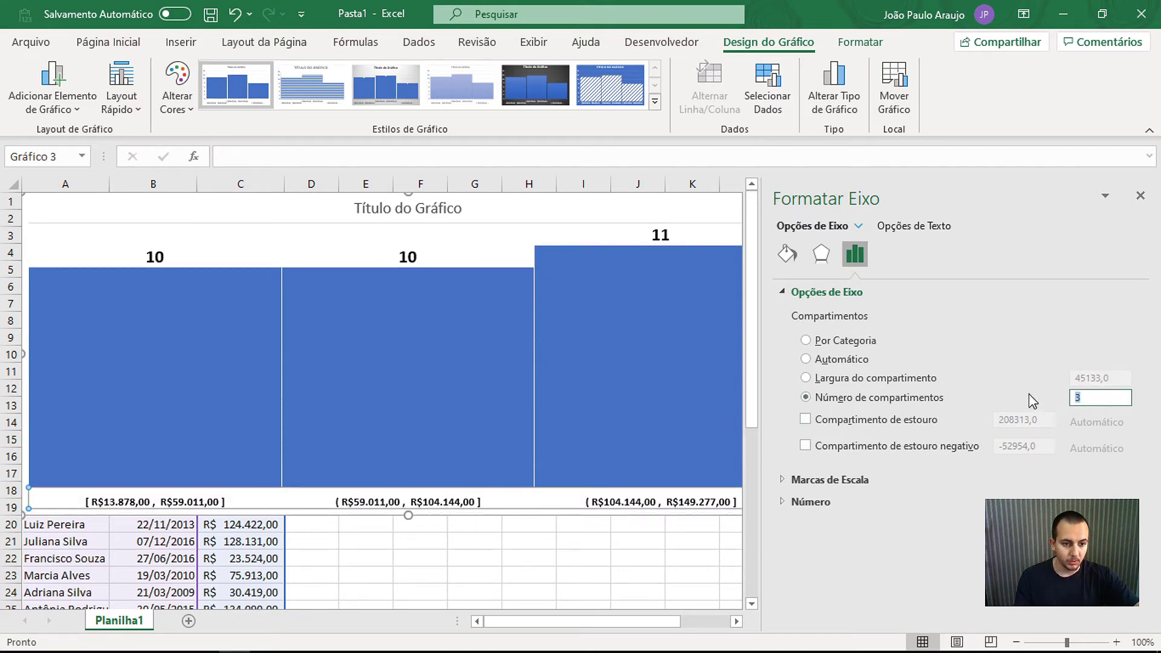
pyautogui.write('4')
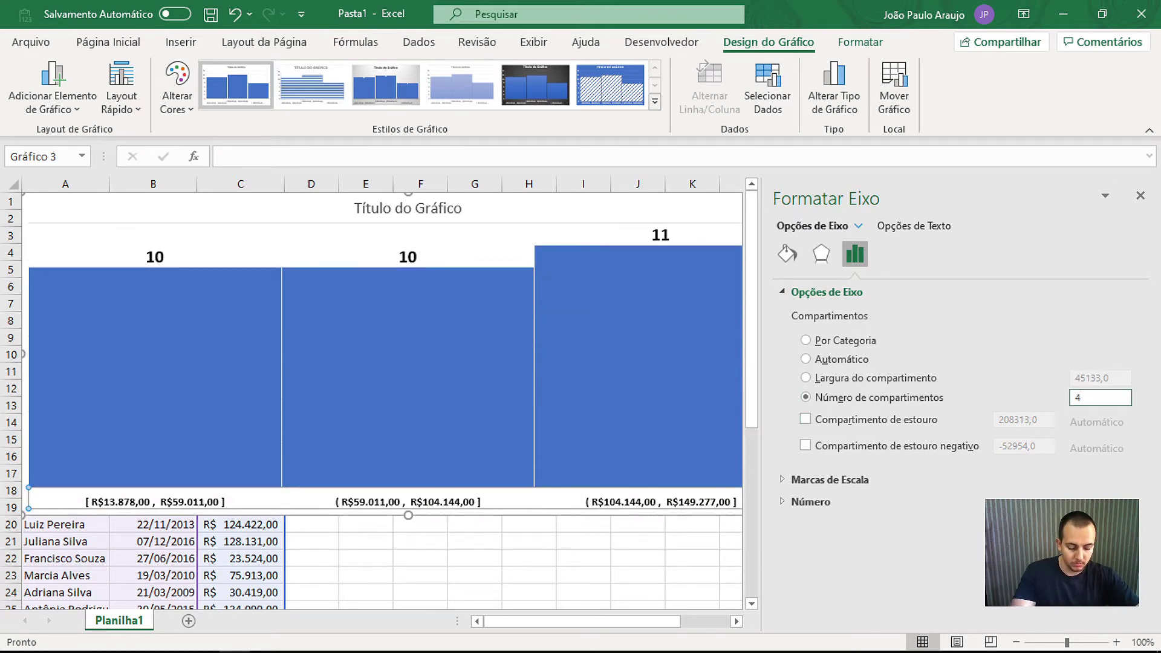
pyautogui.press('Return')
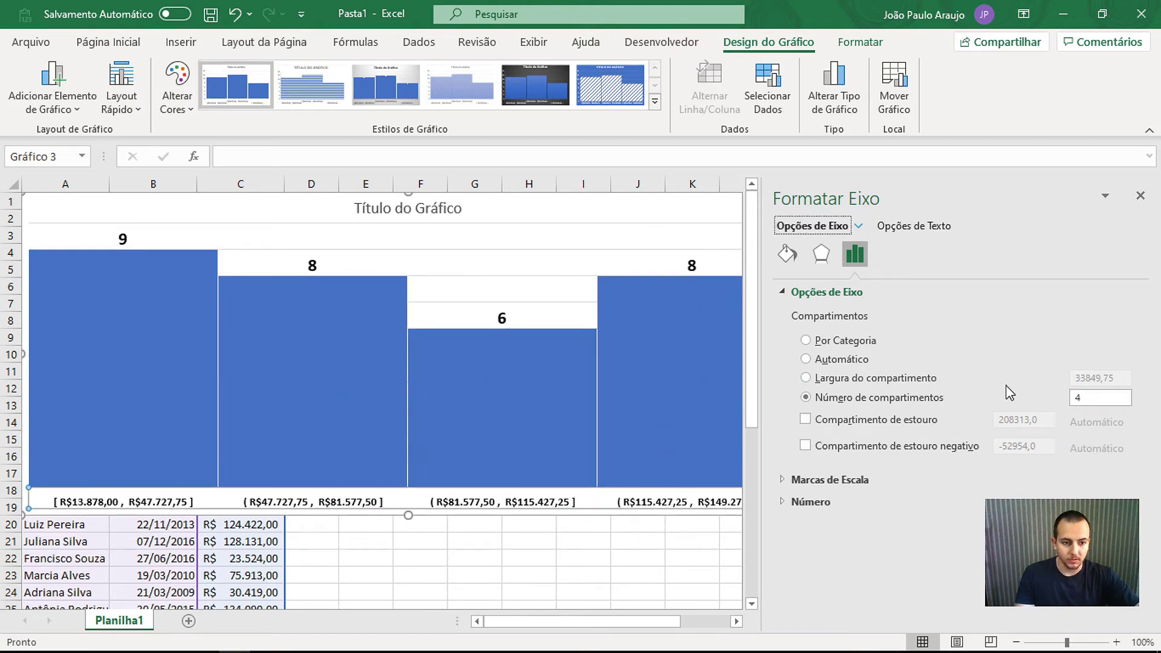
# Step: Switch to a fixed bin width of 40000
pyautogui.click(887, 377)
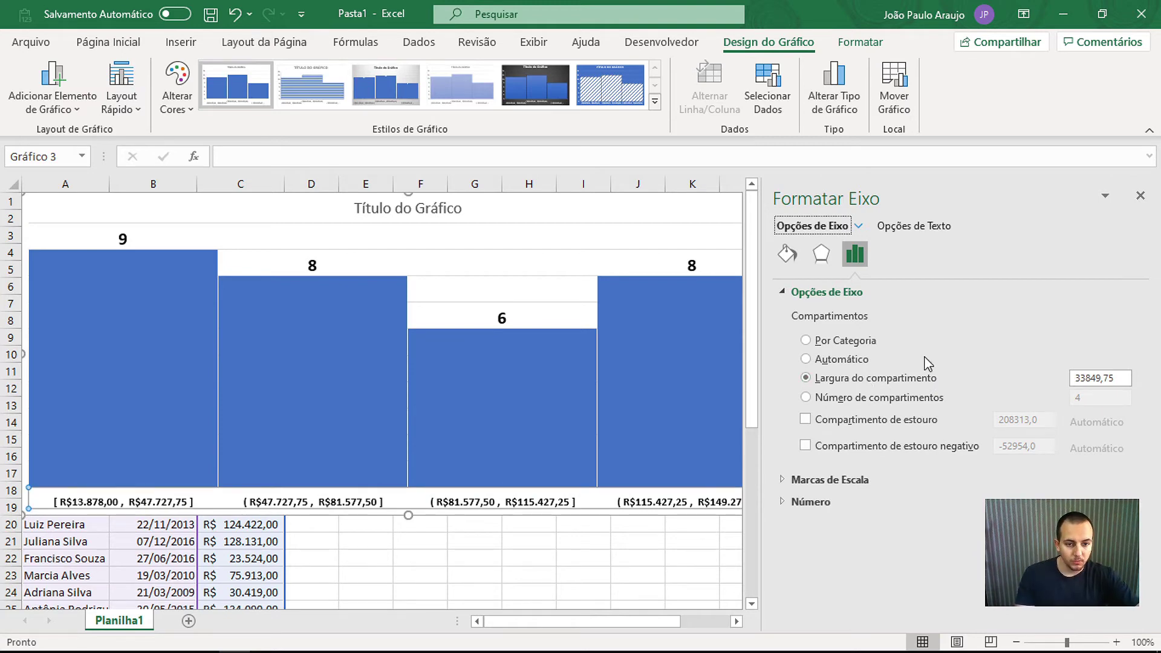
pyautogui.click(1121, 376)
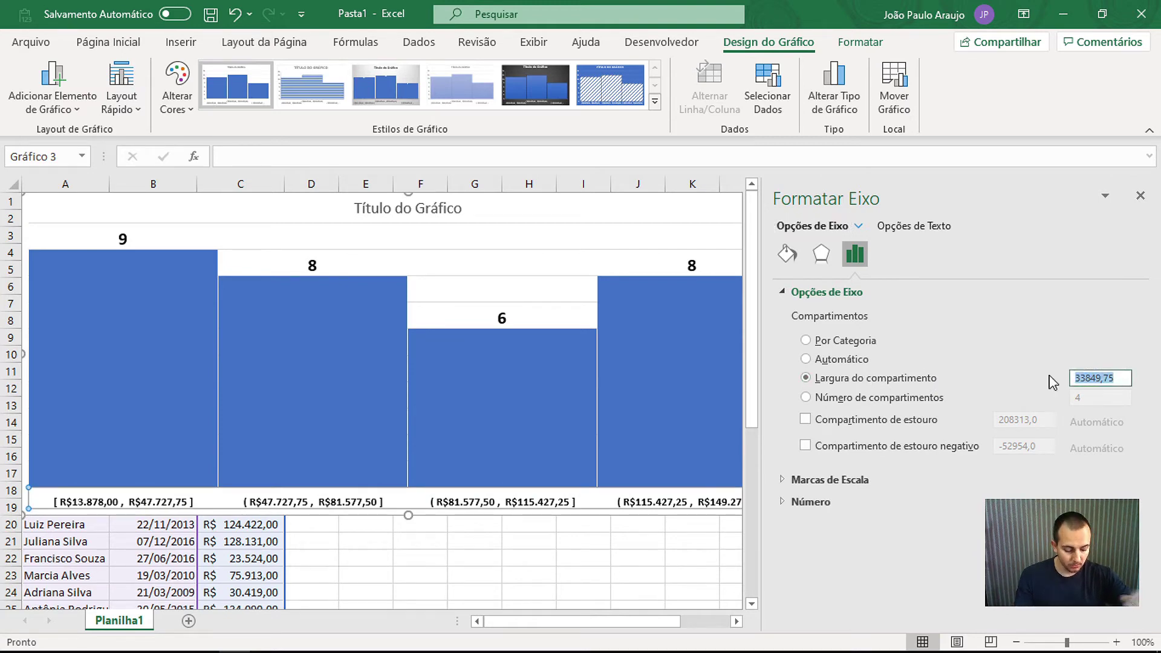
pyautogui.write('40000')
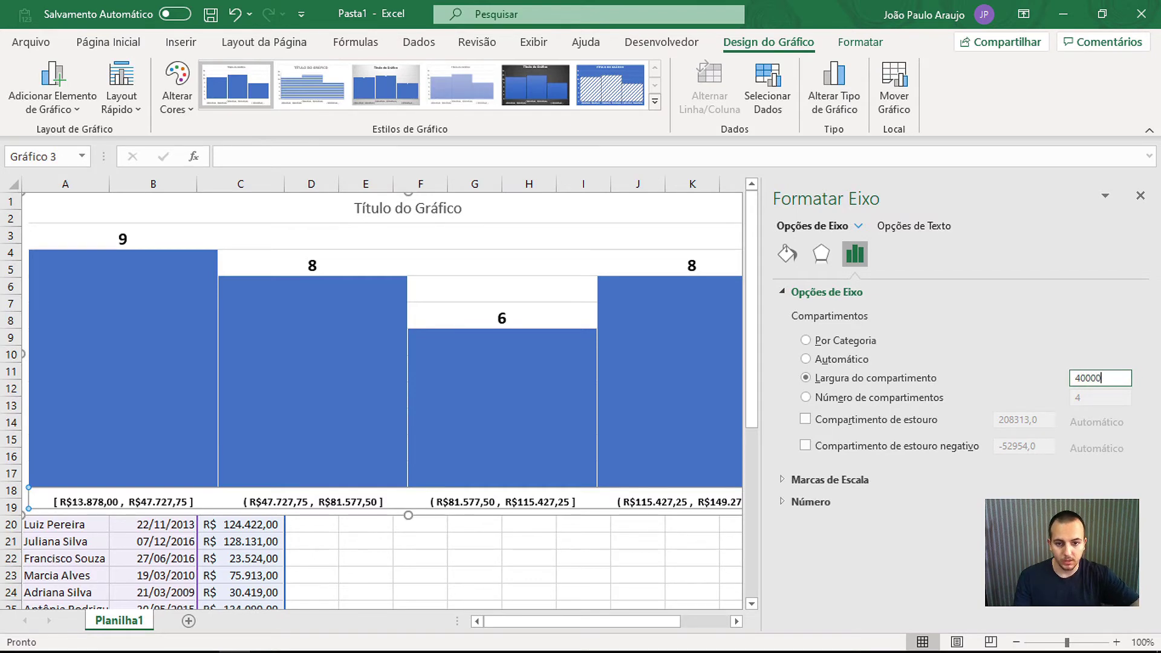
pyautogui.press('Return')
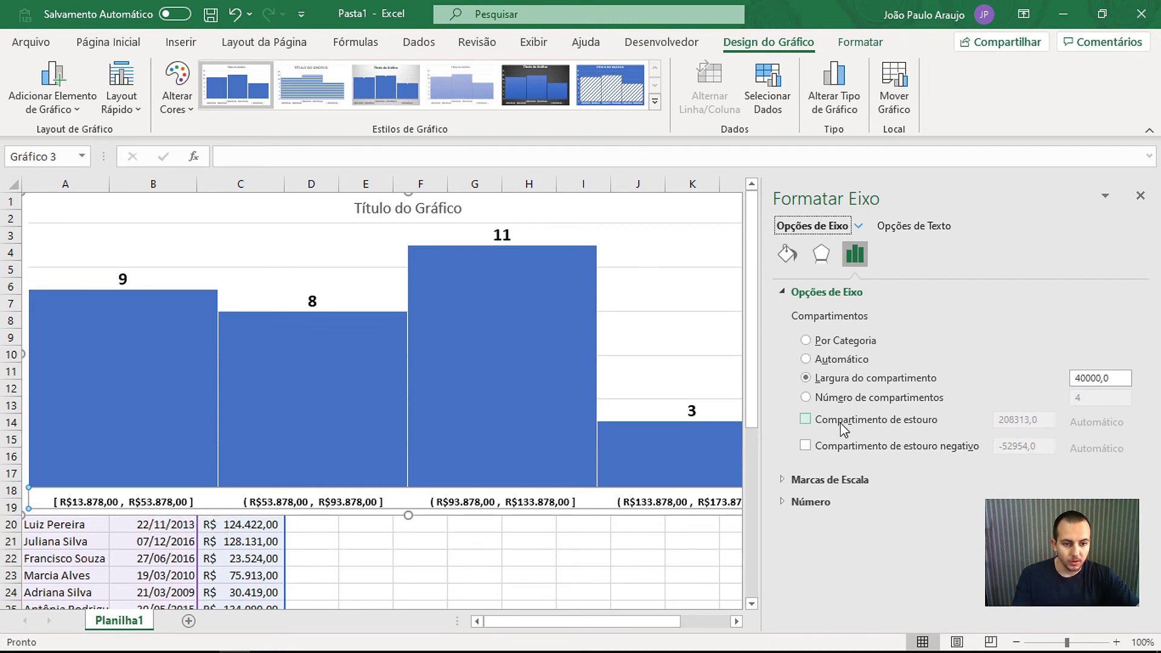
# Step: Enable an overflow bin at 130000 and an underflow bin at 15000
pyautogui.click(841, 423)
pyautogui.click(830, 448)
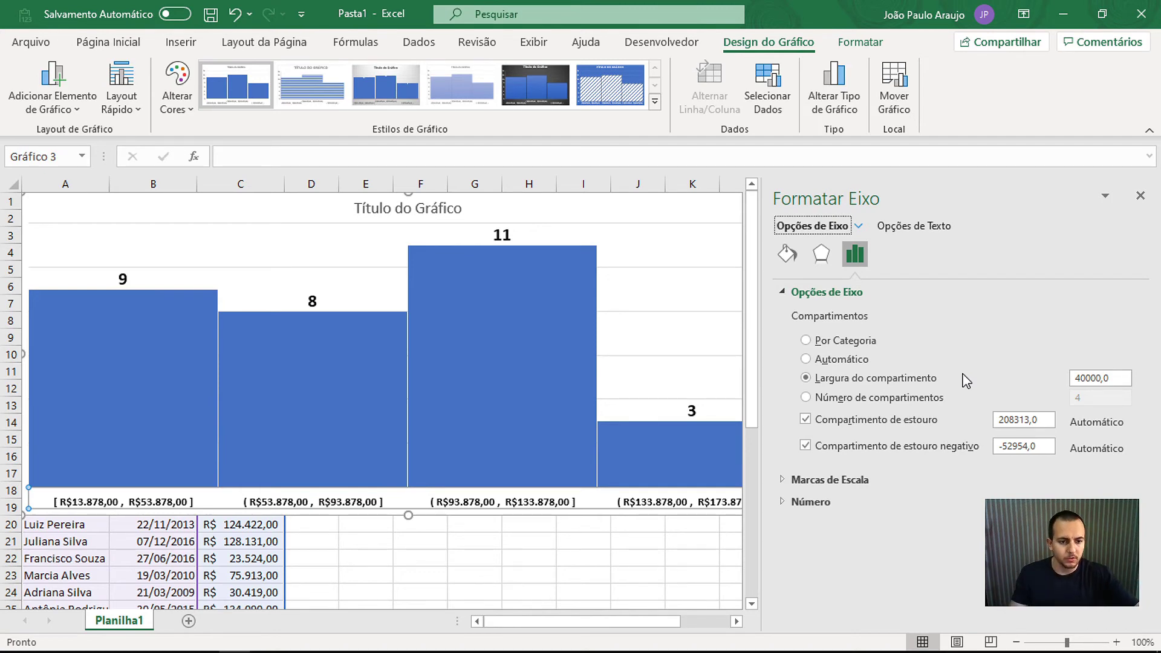
pyautogui.moveTo(1041, 419); pyautogui.dragTo(948, 413)
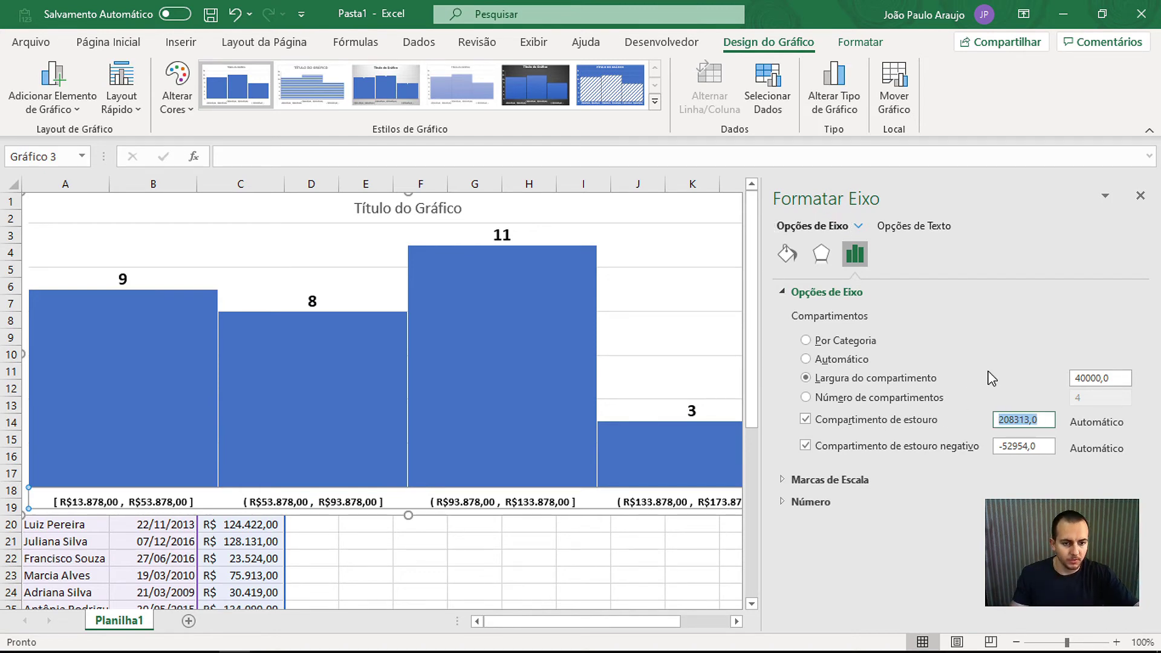
pyautogui.write('1300')
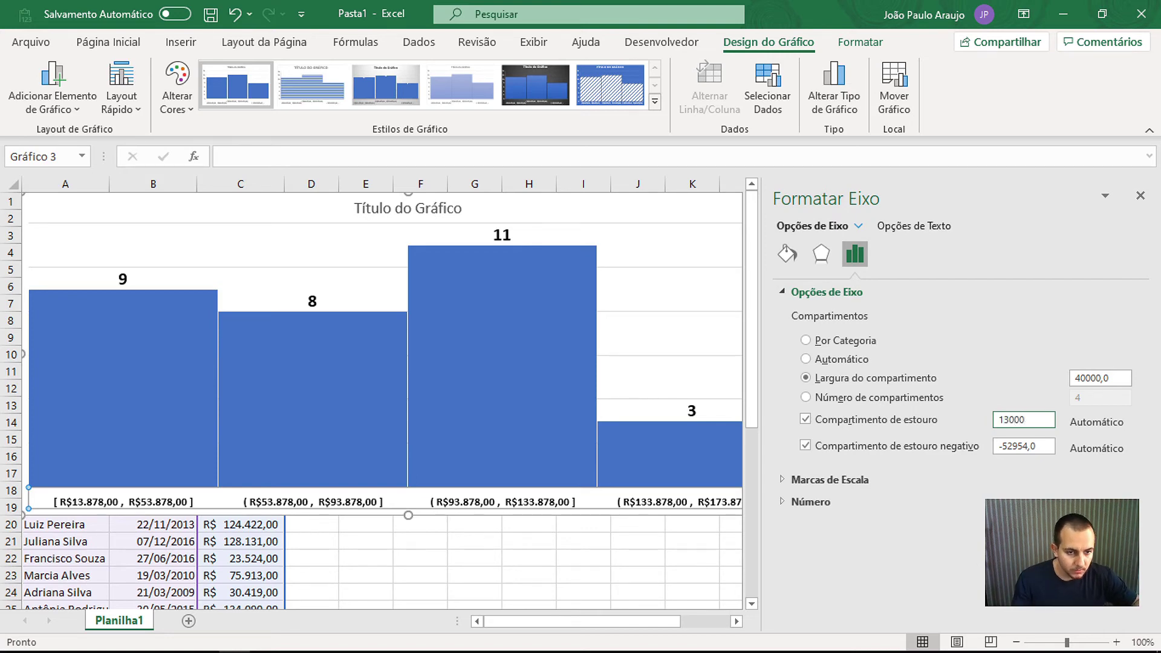
pyautogui.write('0')
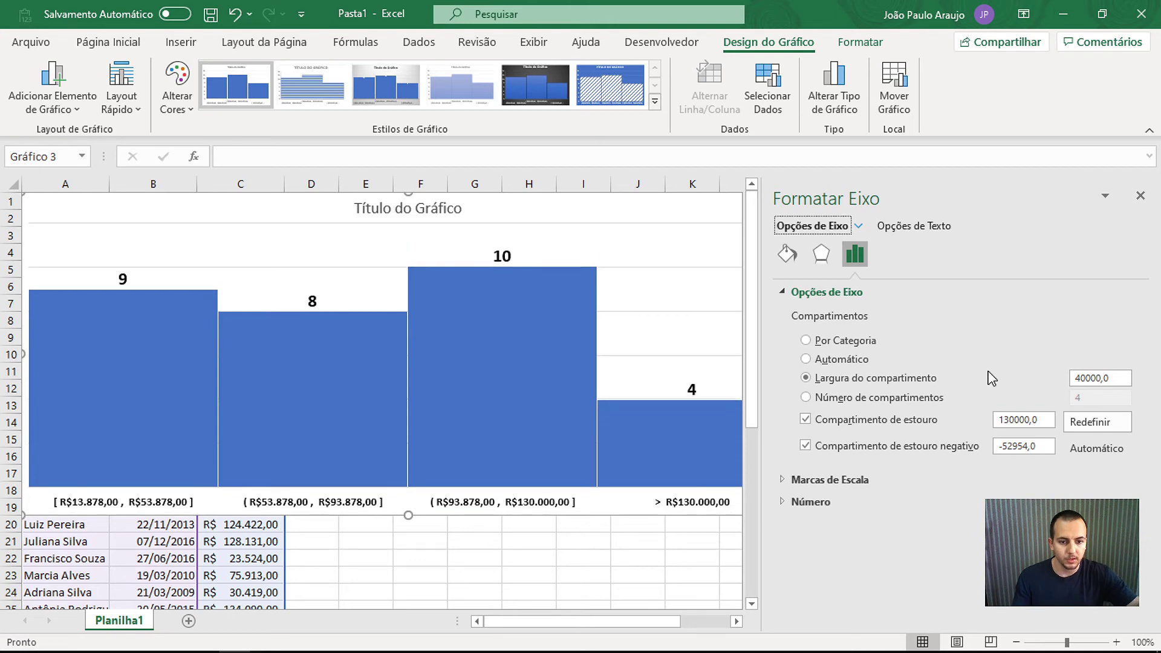
pyautogui.doubleClick(1035, 452)
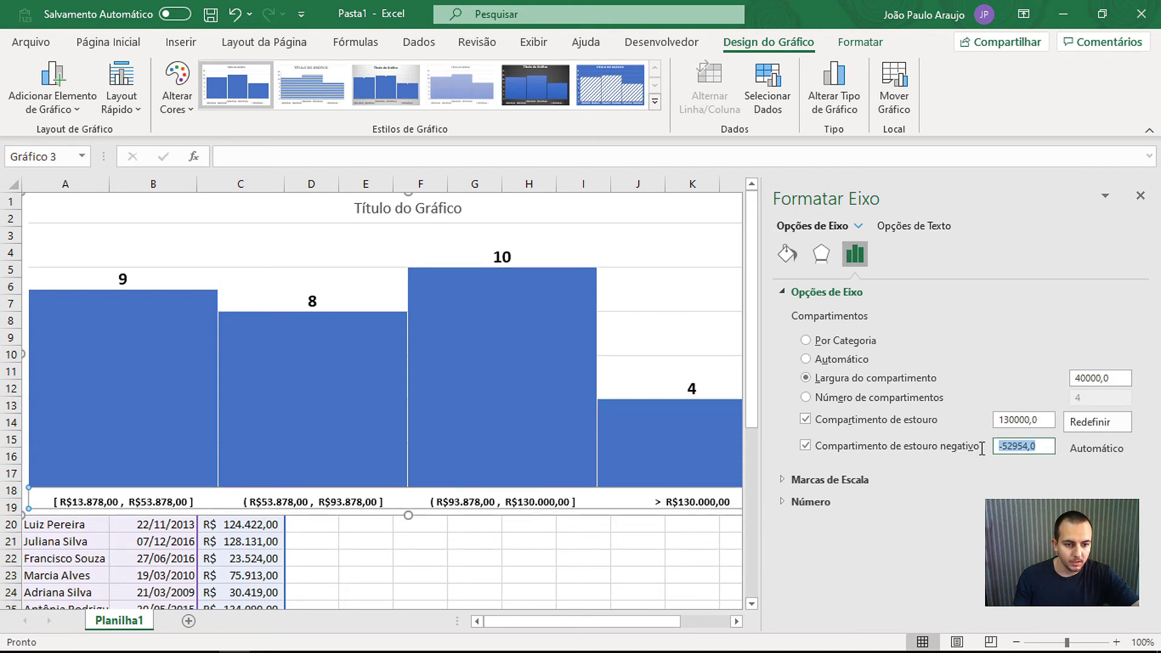
pyautogui.write('15000')
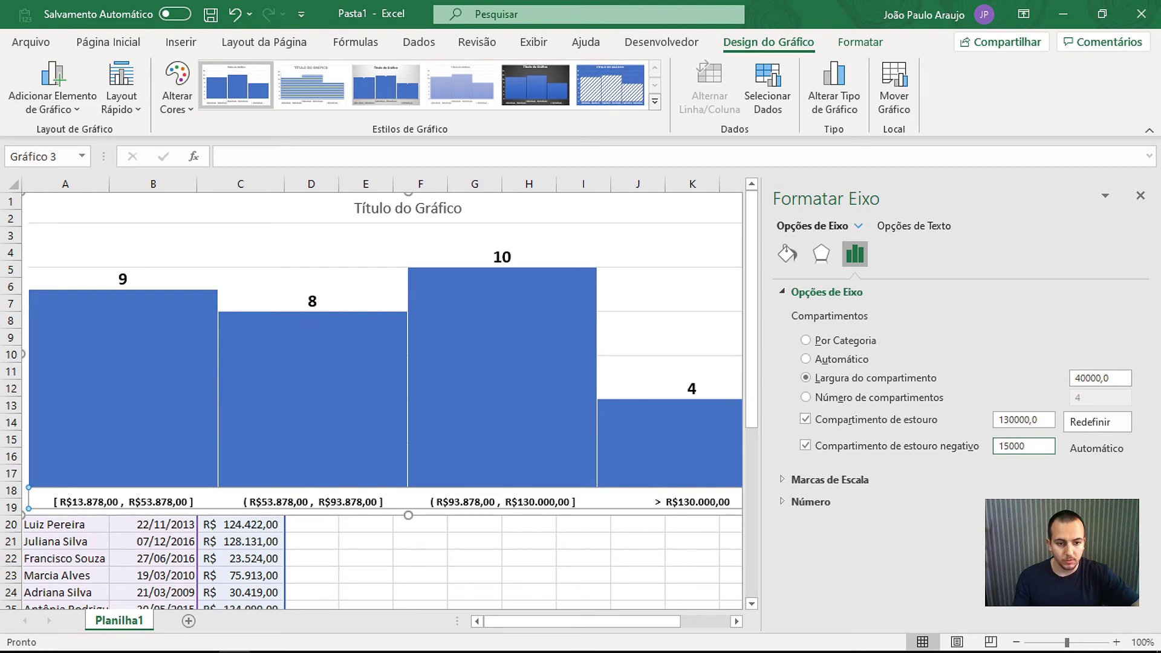
pyautogui.press('Return')
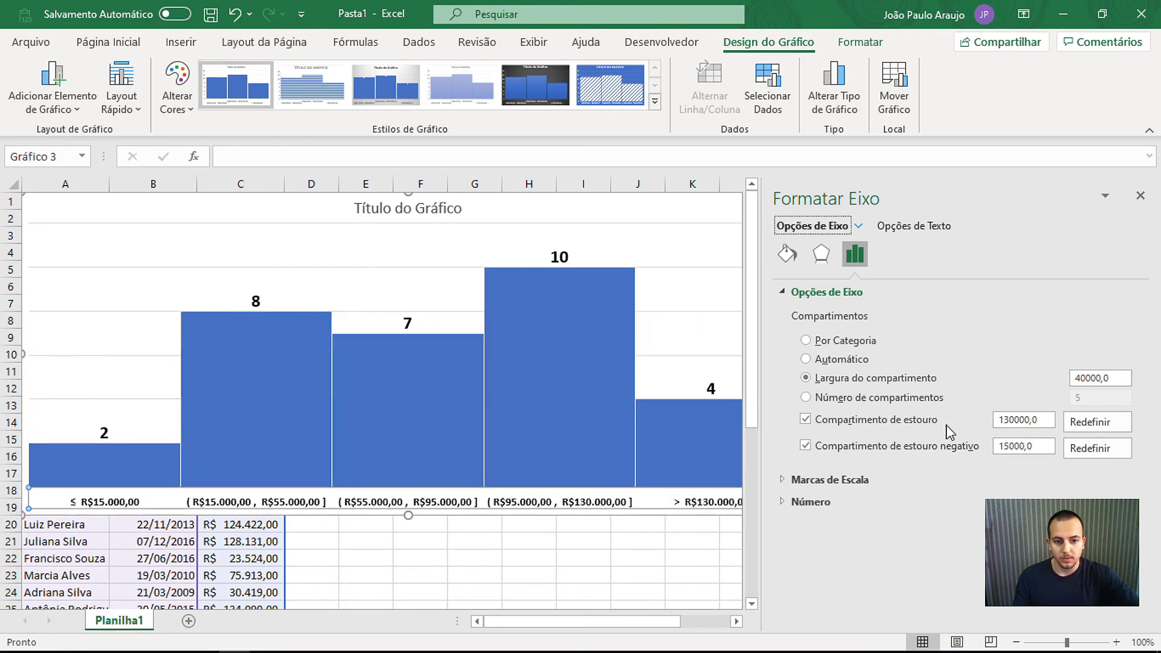
pyautogui.click(1140, 196)
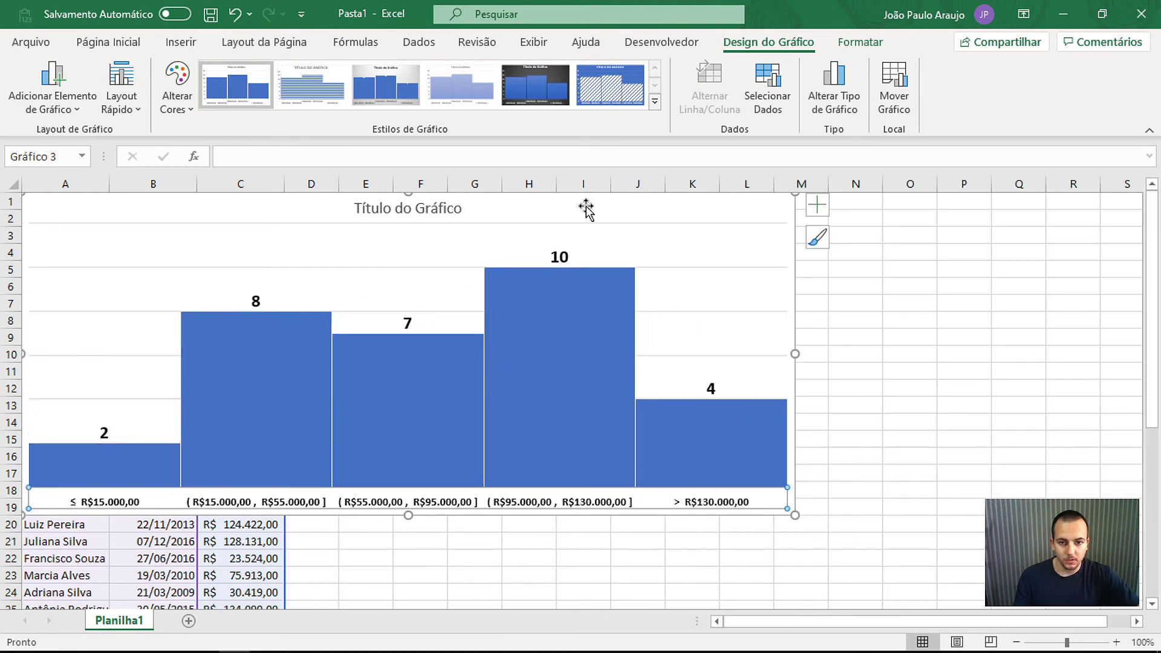
# Step: Move the histogram to start at column D beside the table and deselect it
pyautogui.moveTo(586, 205)
pyautogui.mouseDown()
pyautogui.moveTo(866, 198)
pyautogui.moveTo(850, 200)
pyautogui.mouseUp()
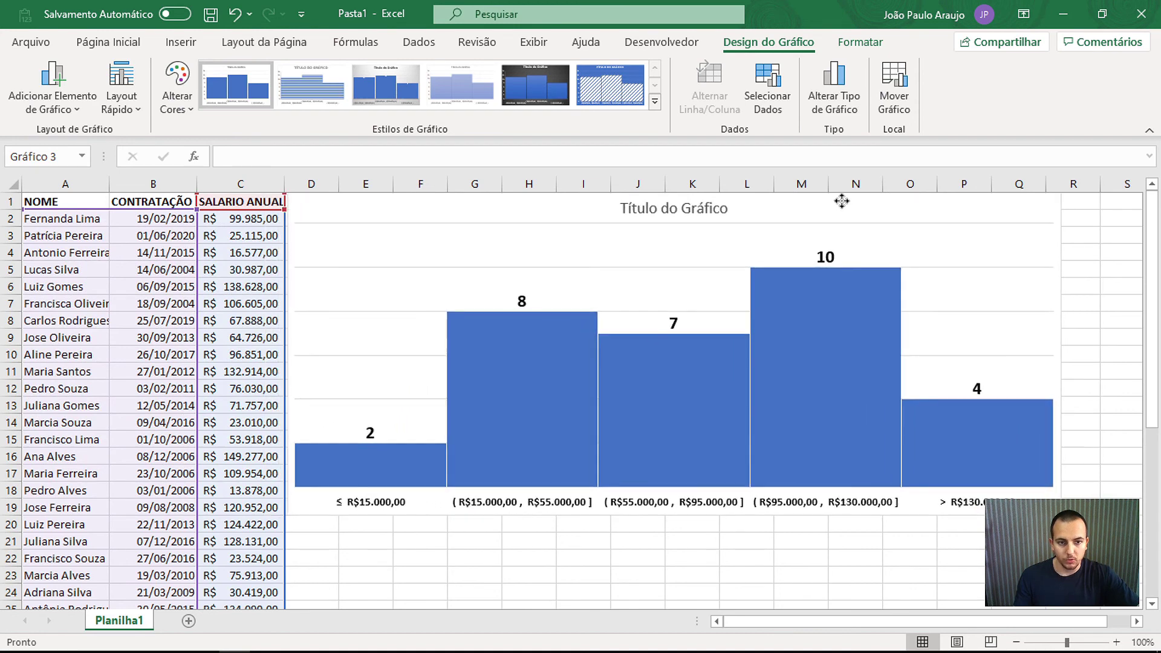
pyautogui.click(471, 557)
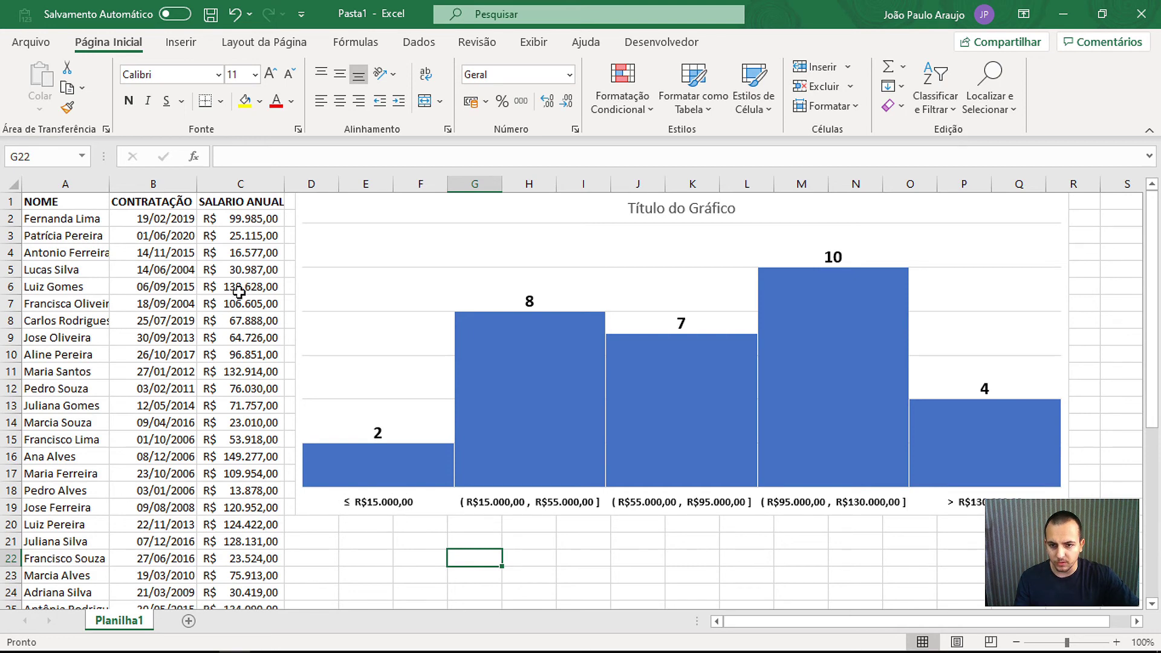
pyautogui.moveTo(234, 486)
pyautogui.mouseDown()
pyautogui.moveTo(70, 501)
pyautogui.moveTo(242, 490)
pyautogui.mouseUp()
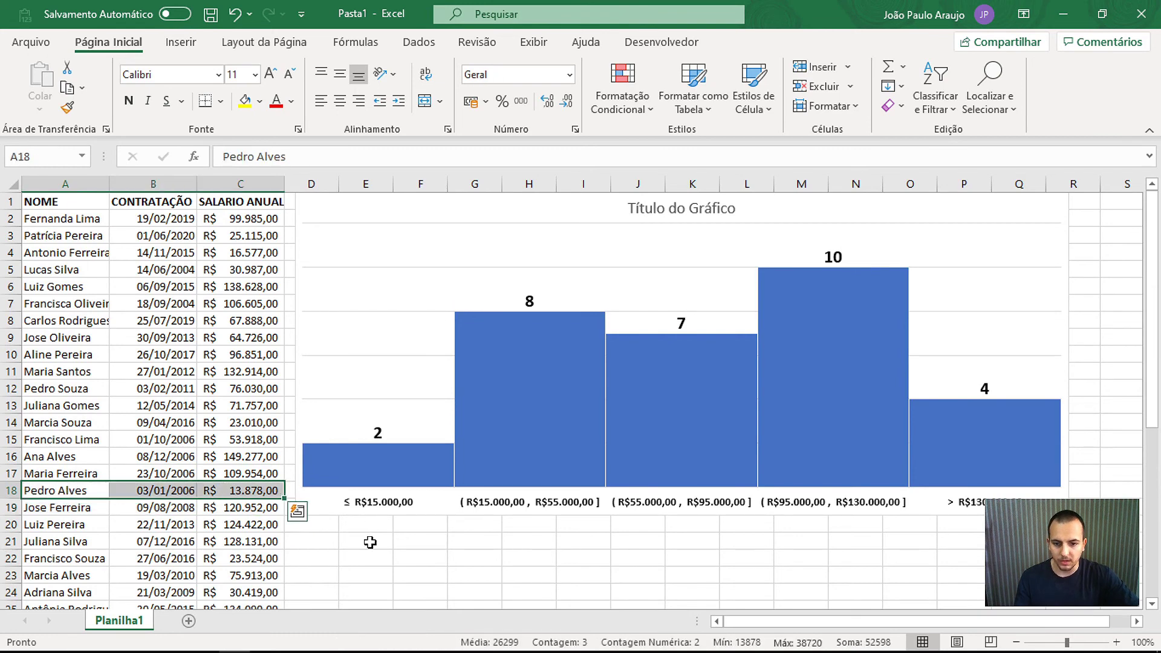
pyautogui.click(274, 491)
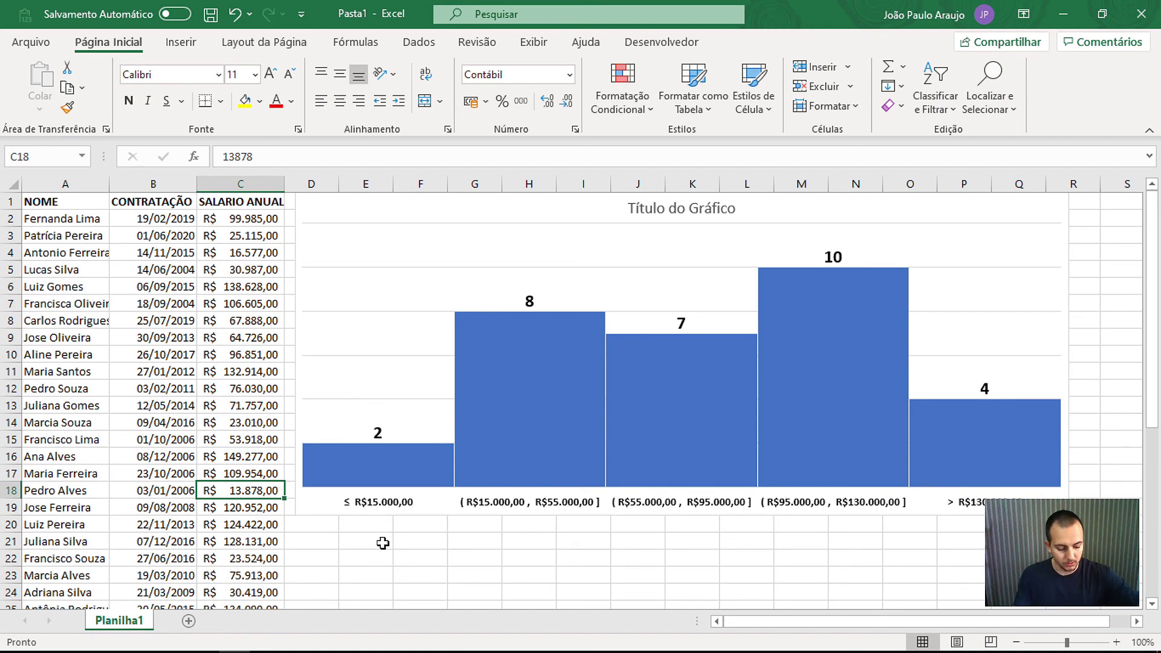
pyautogui.write('20000')
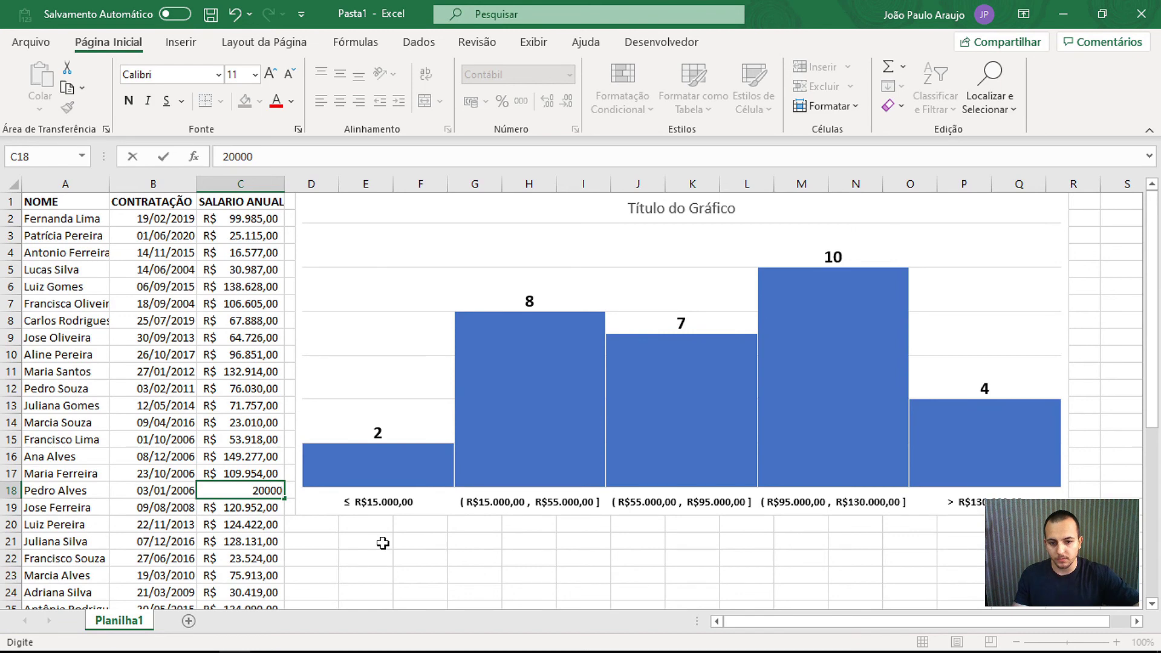
pyautogui.press('Return')
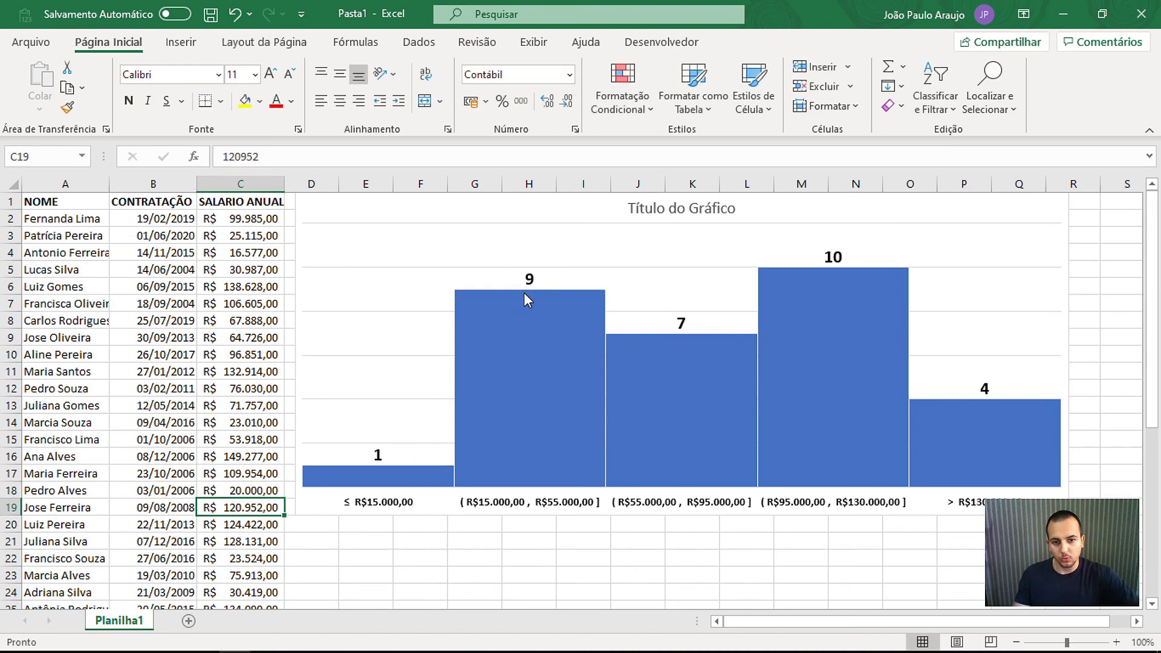
pyautogui.click(253, 492)
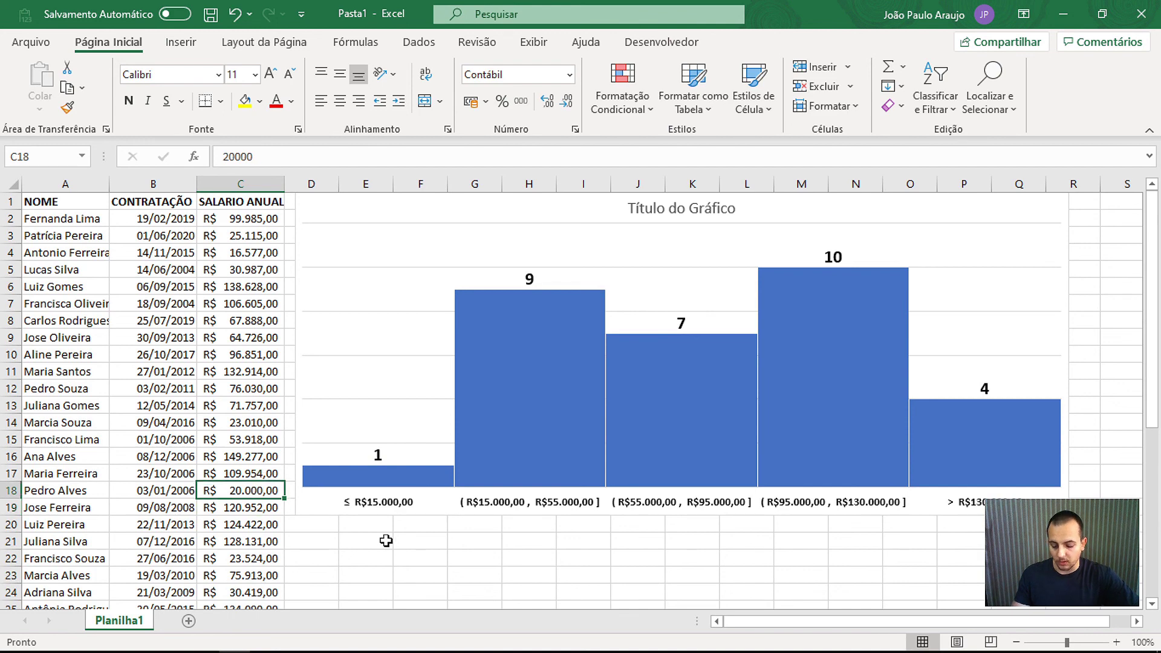
pyautogui.hotkey('ctrl', 'z')
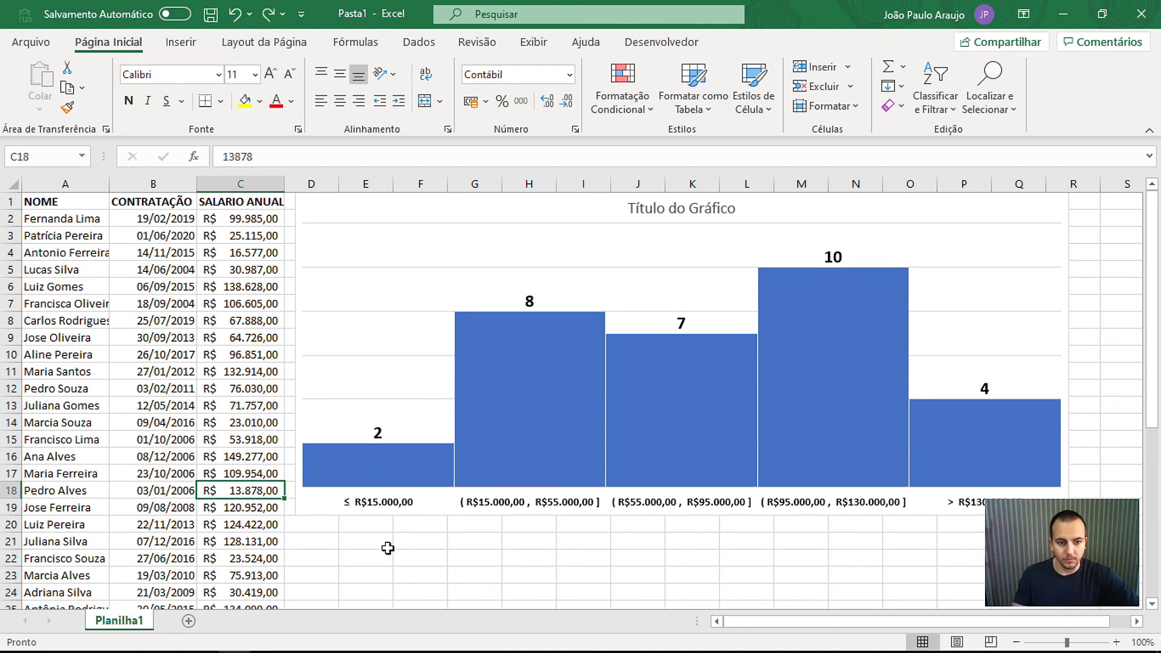